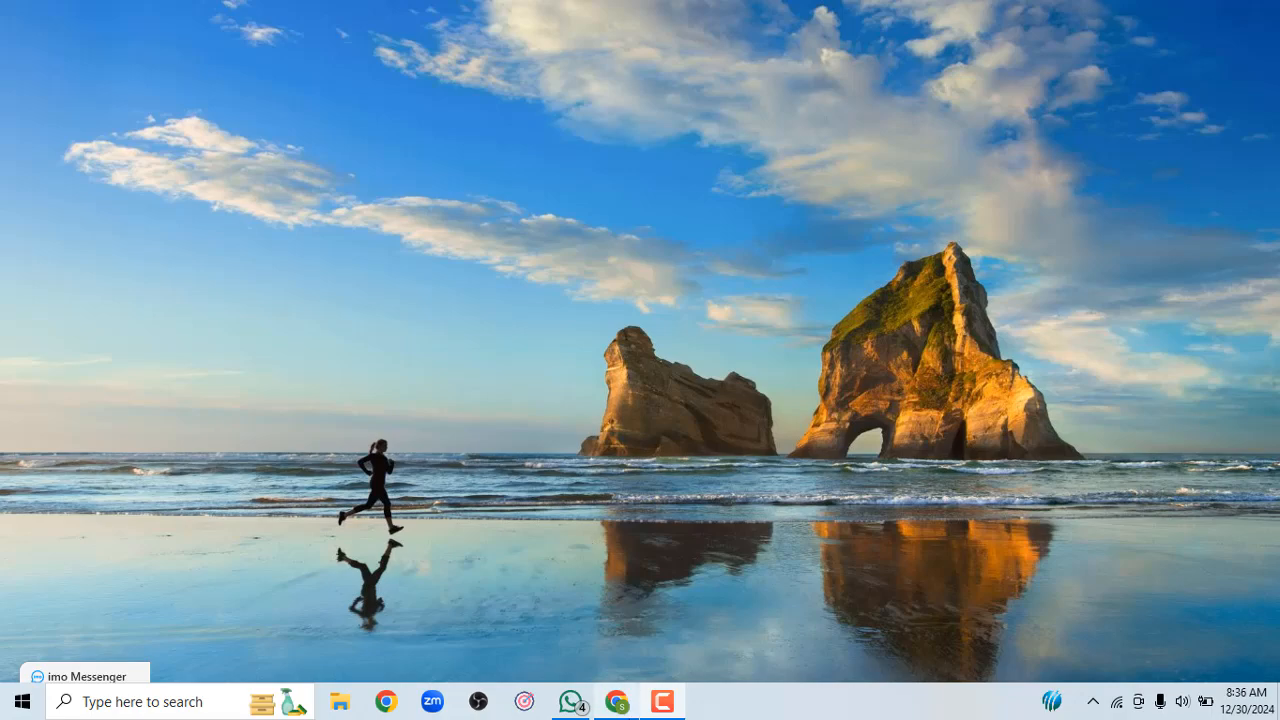
Bring the Billing & payments window forward and edit the Business info card's tax information
mouse_move(618, 701)
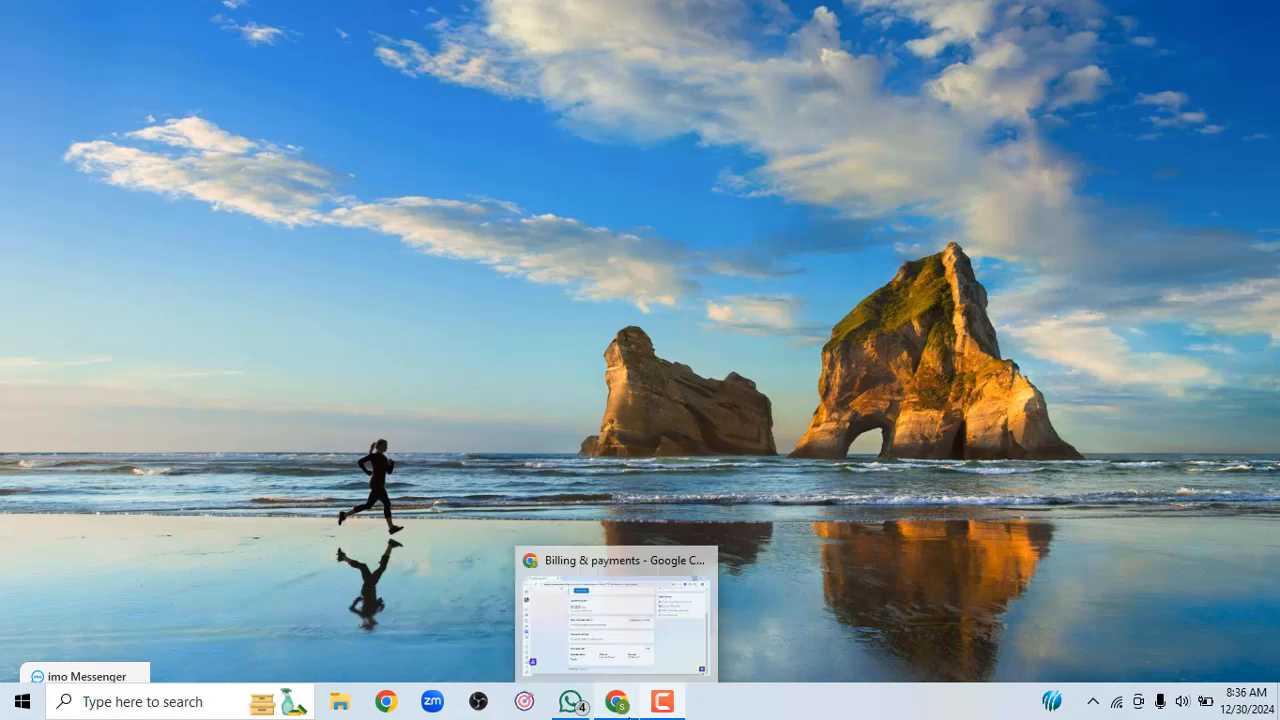
click(641, 612)
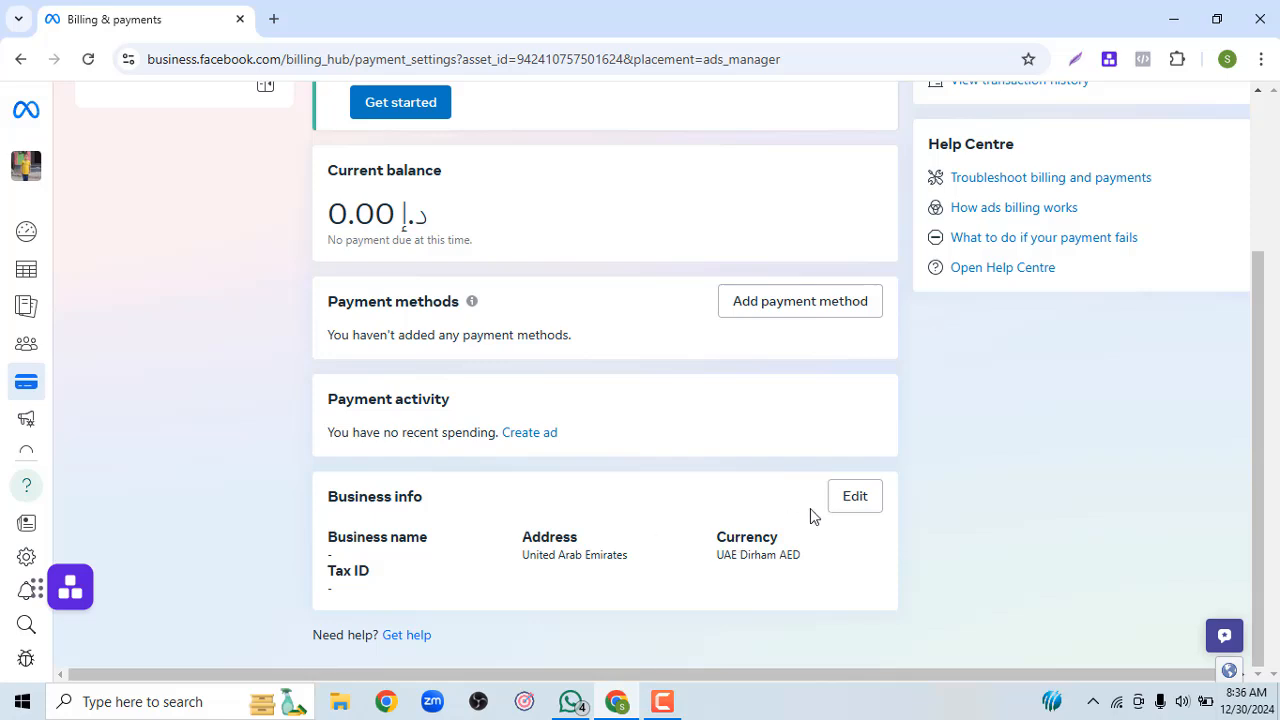
click(852, 508)
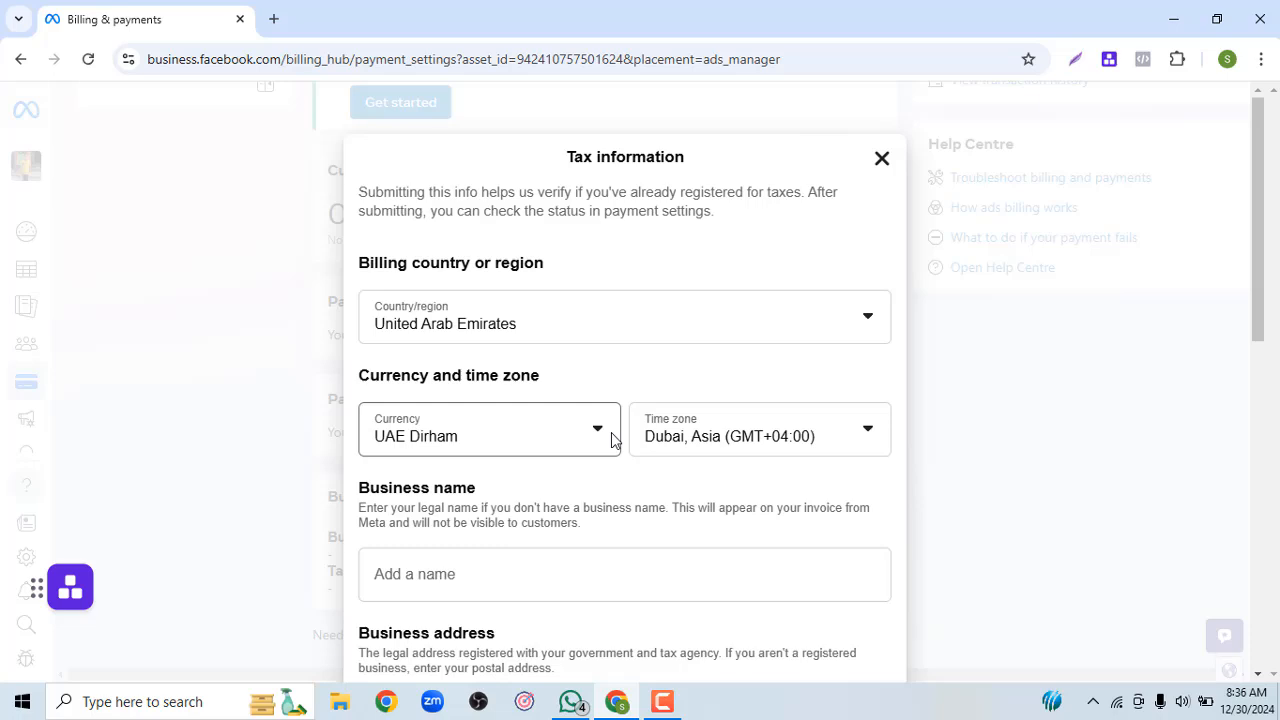
Set the tax form's country/region to Bangladesh and its currency to US dollars
click(619, 333)
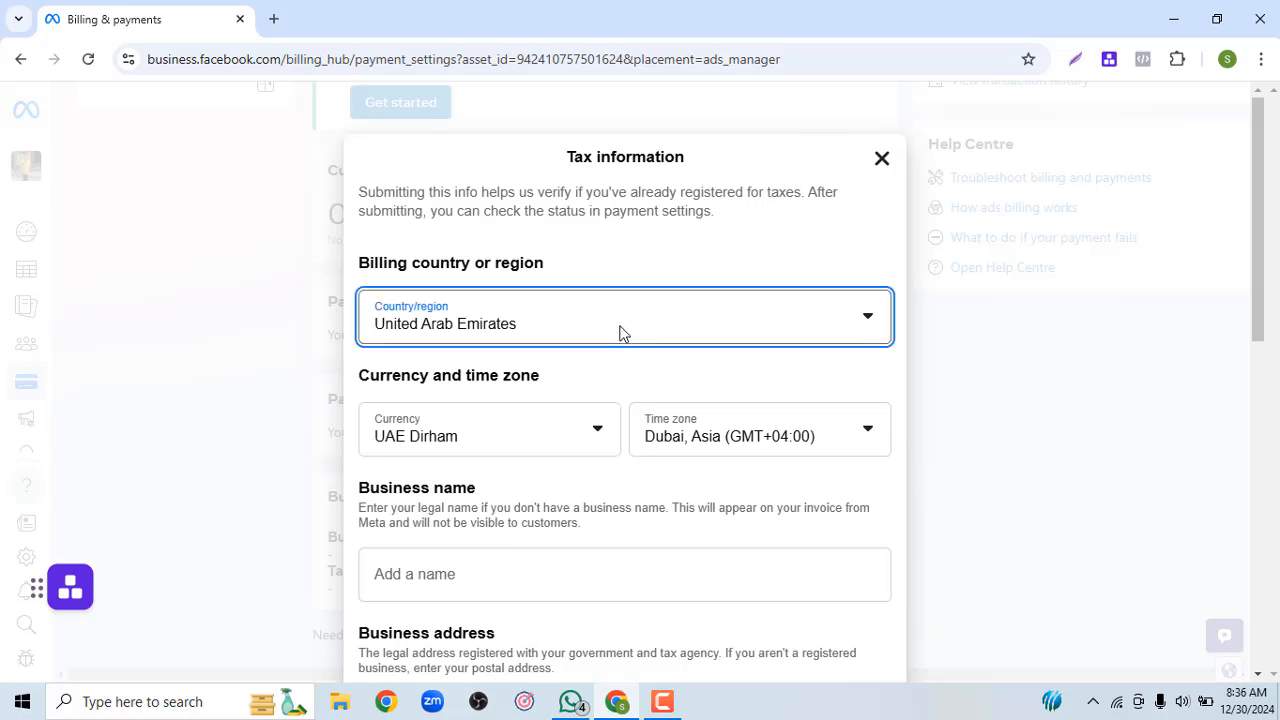
click(619, 333)
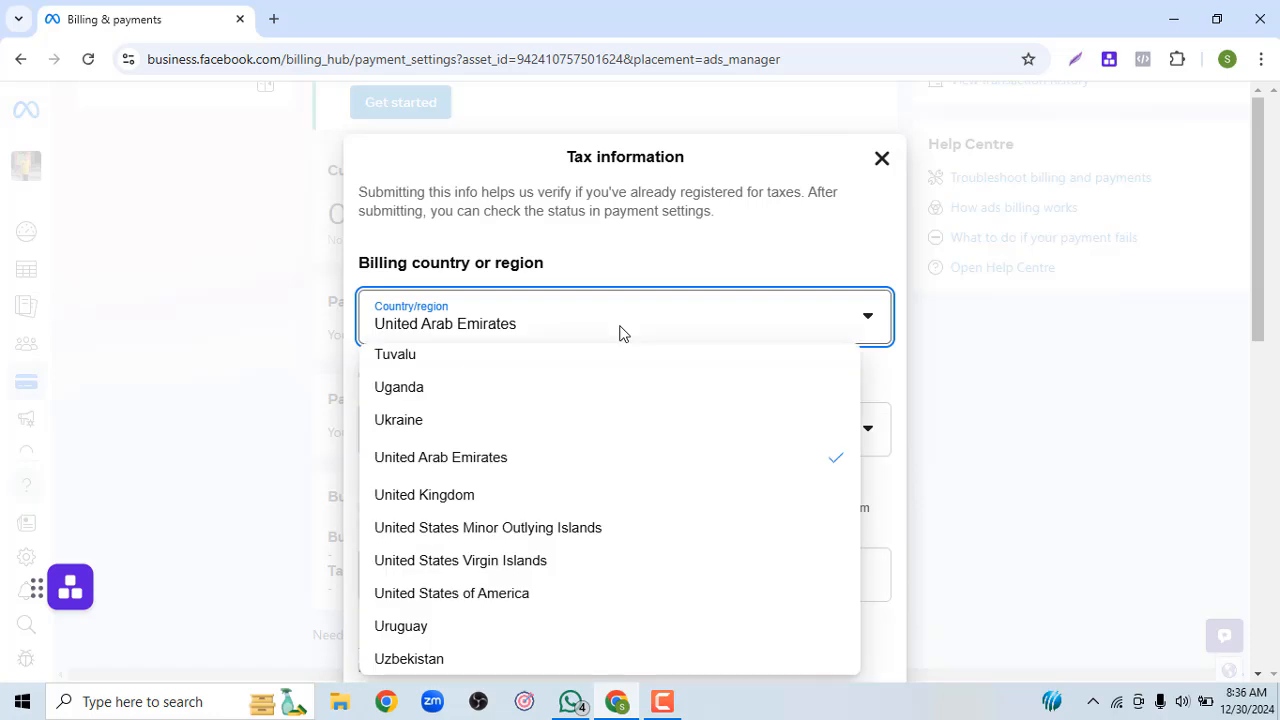
text(ban)
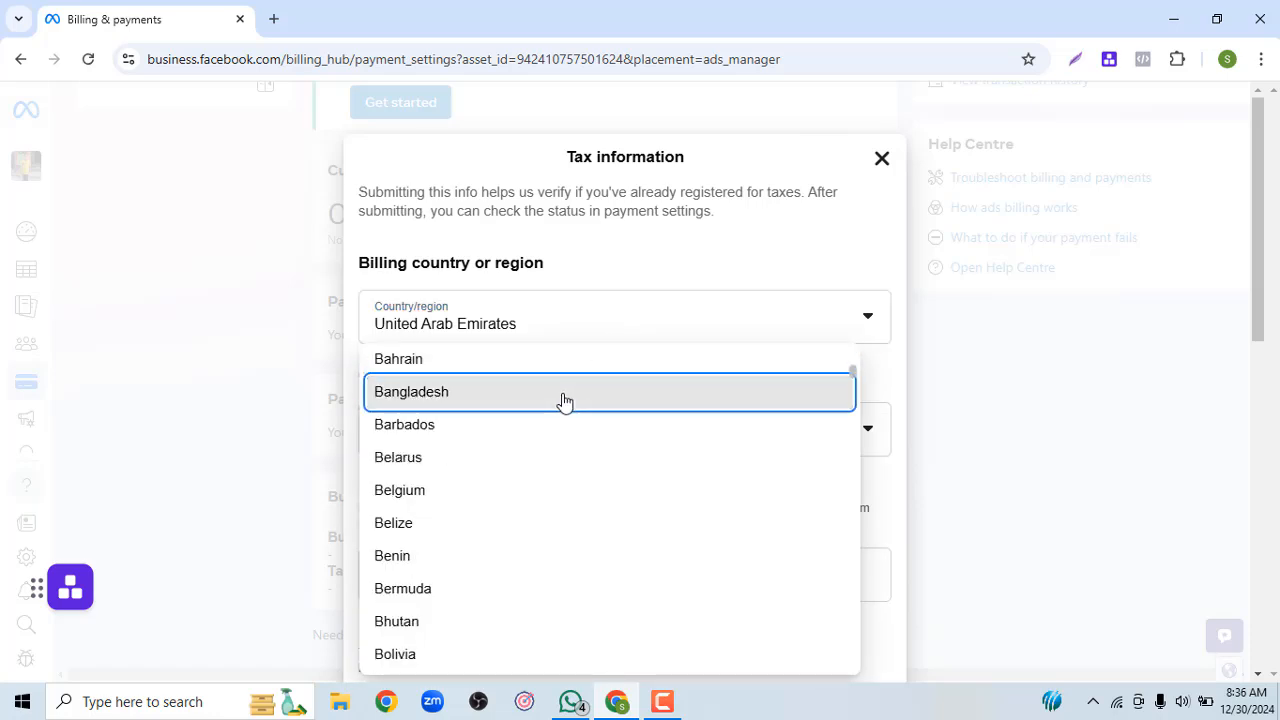
click(577, 391)
click(575, 388)
click(575, 388)
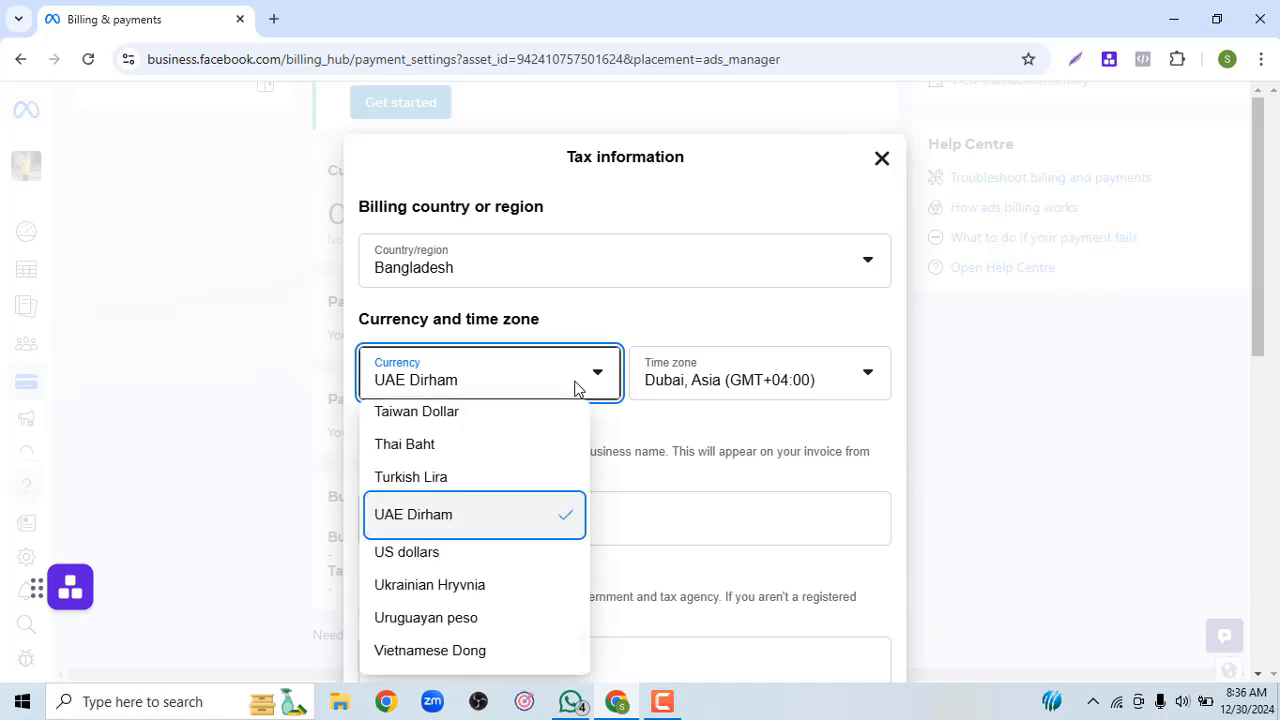
click(441, 556)
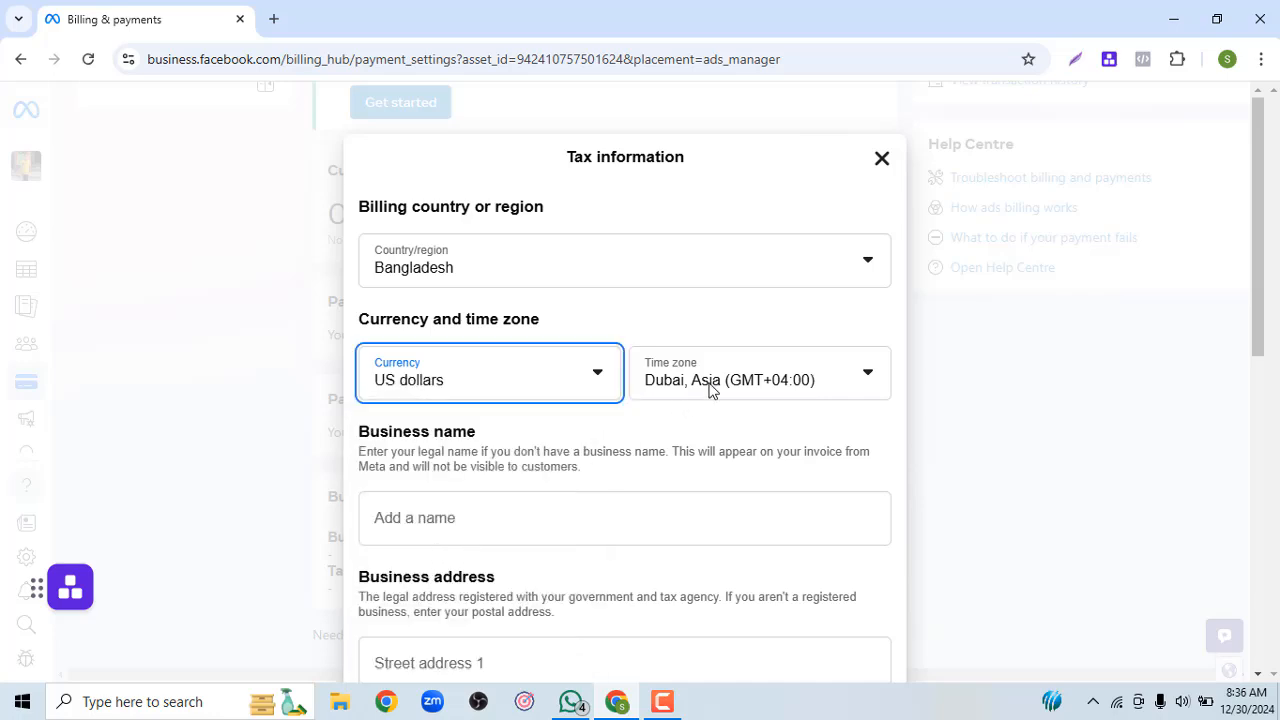
key(Tab)
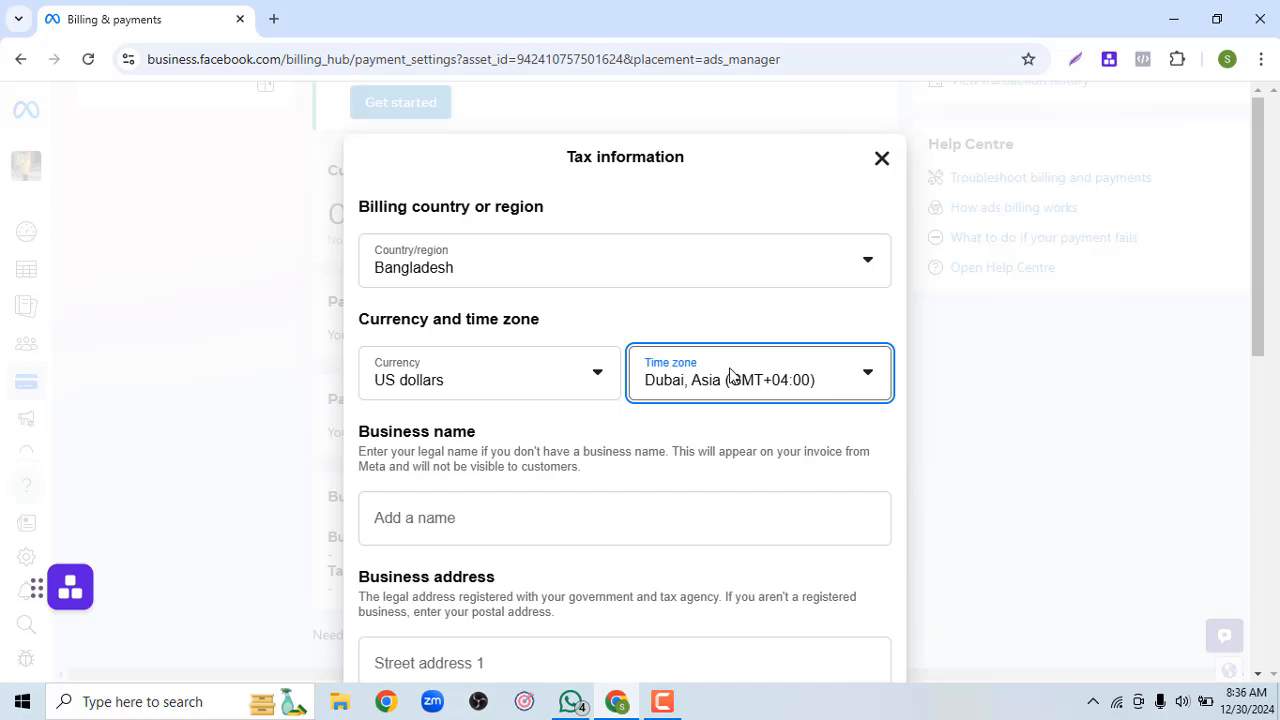
Search through the time zone list for the Dhaka entry
click(848, 383)
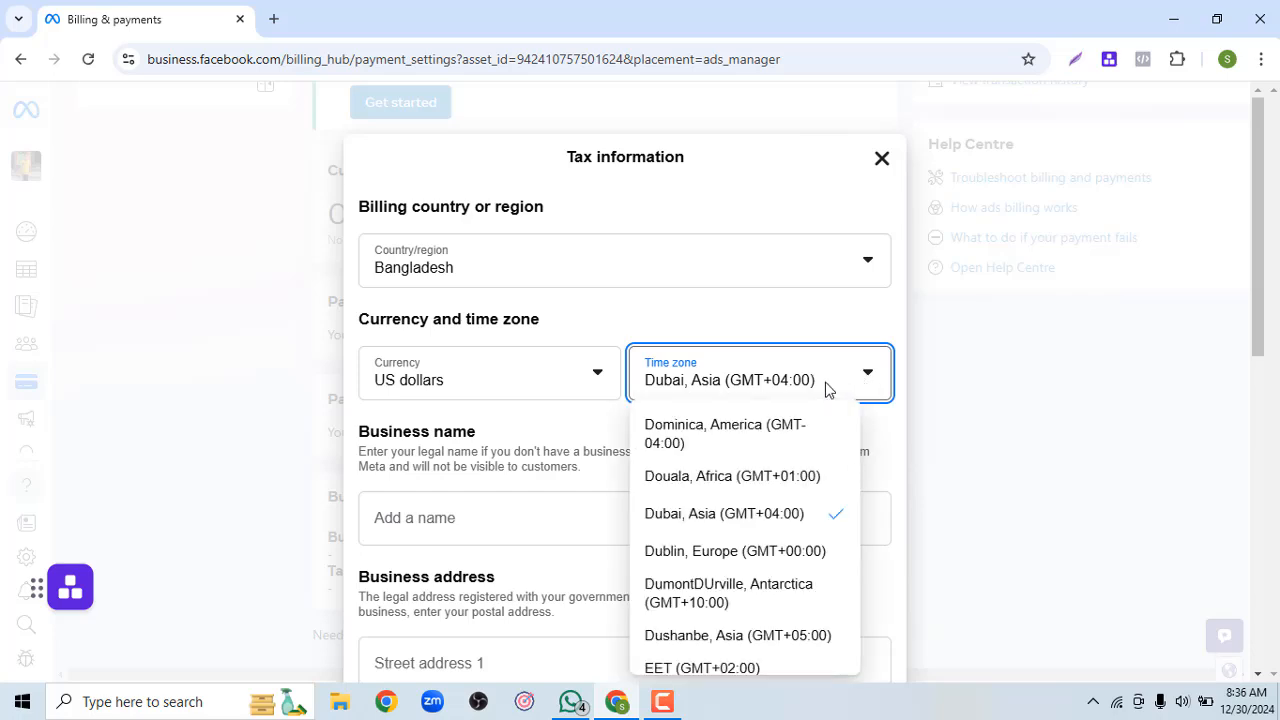
key(b)
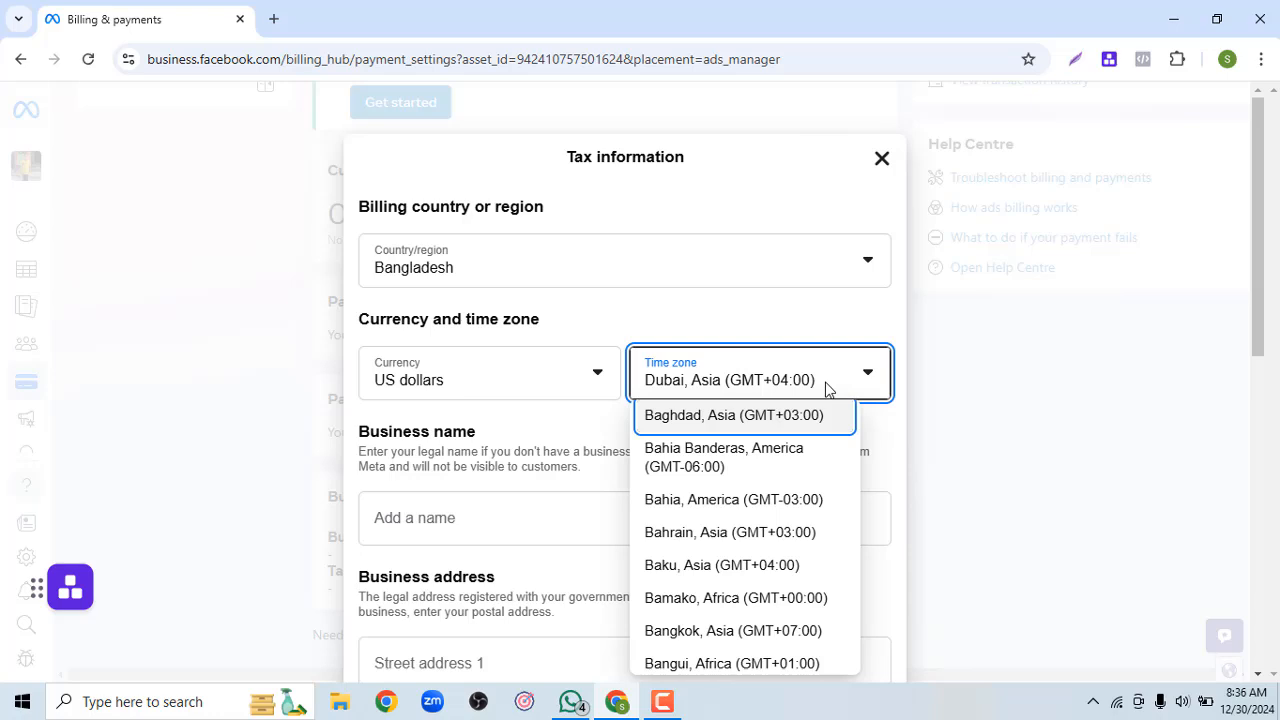
key(a)
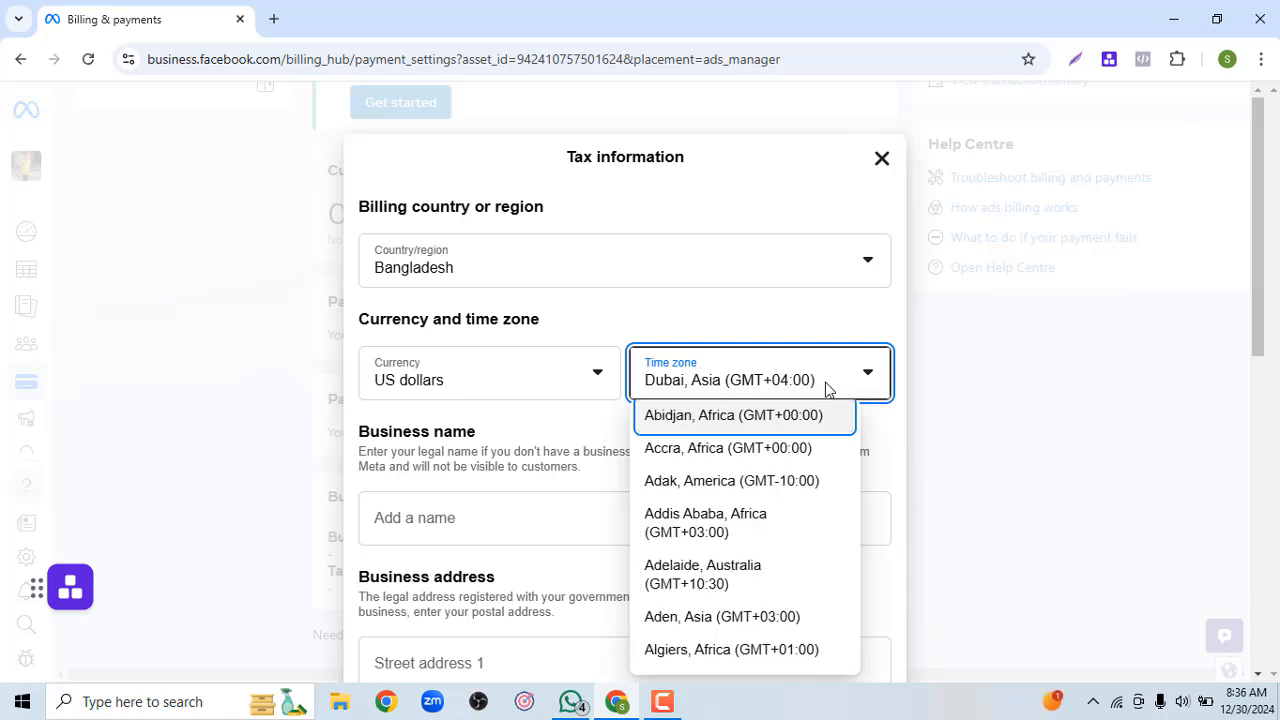
key(n)
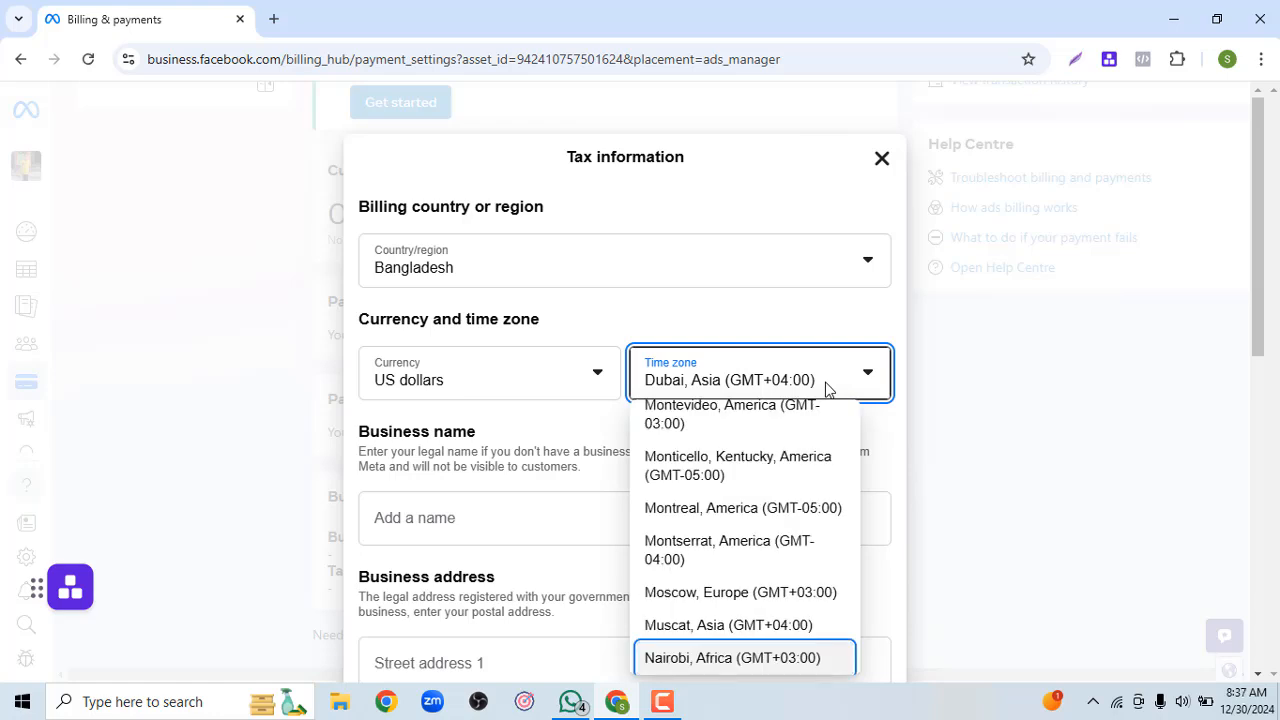
key(Down)
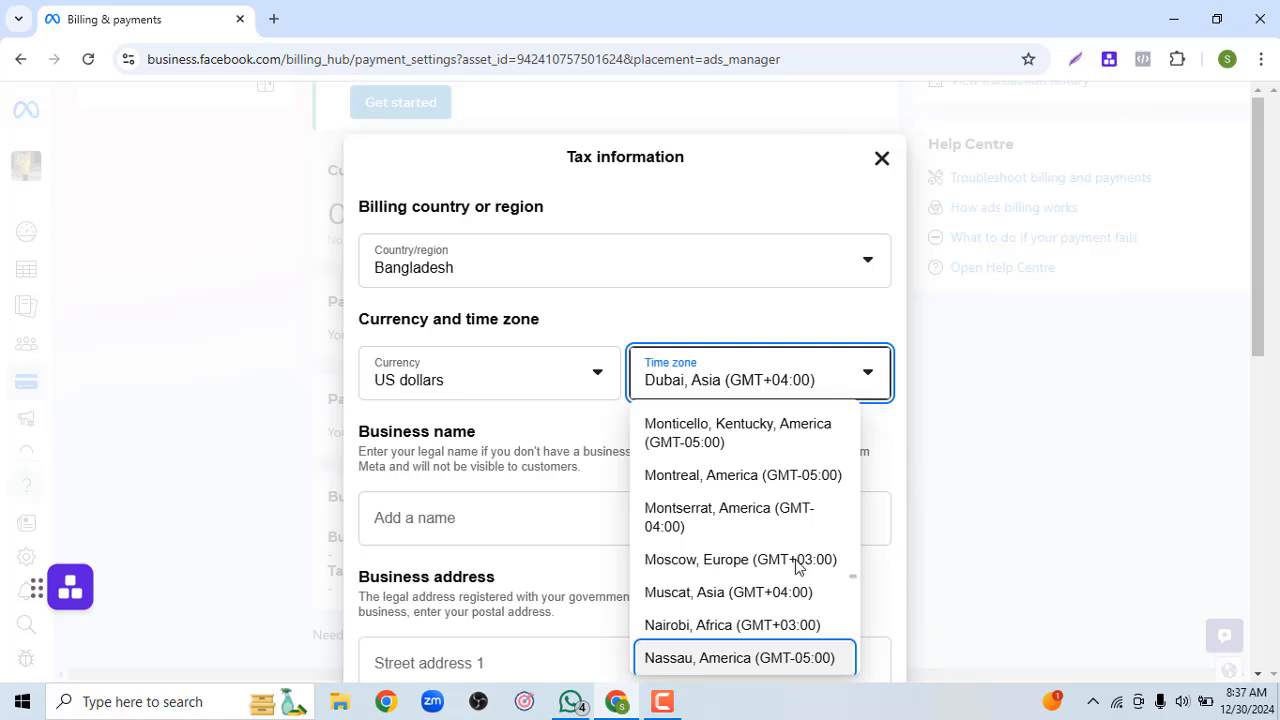
key(Down)
key(Down)
key(Down)
key(Down)
key(Down)
key(Down)
key(Down)
key(Down)
key(Down)
key(Down)
key(Down)
key(Down)
key(Down)
key(Down)
key(Down)
key(Down)
key(Down)
key(Down)
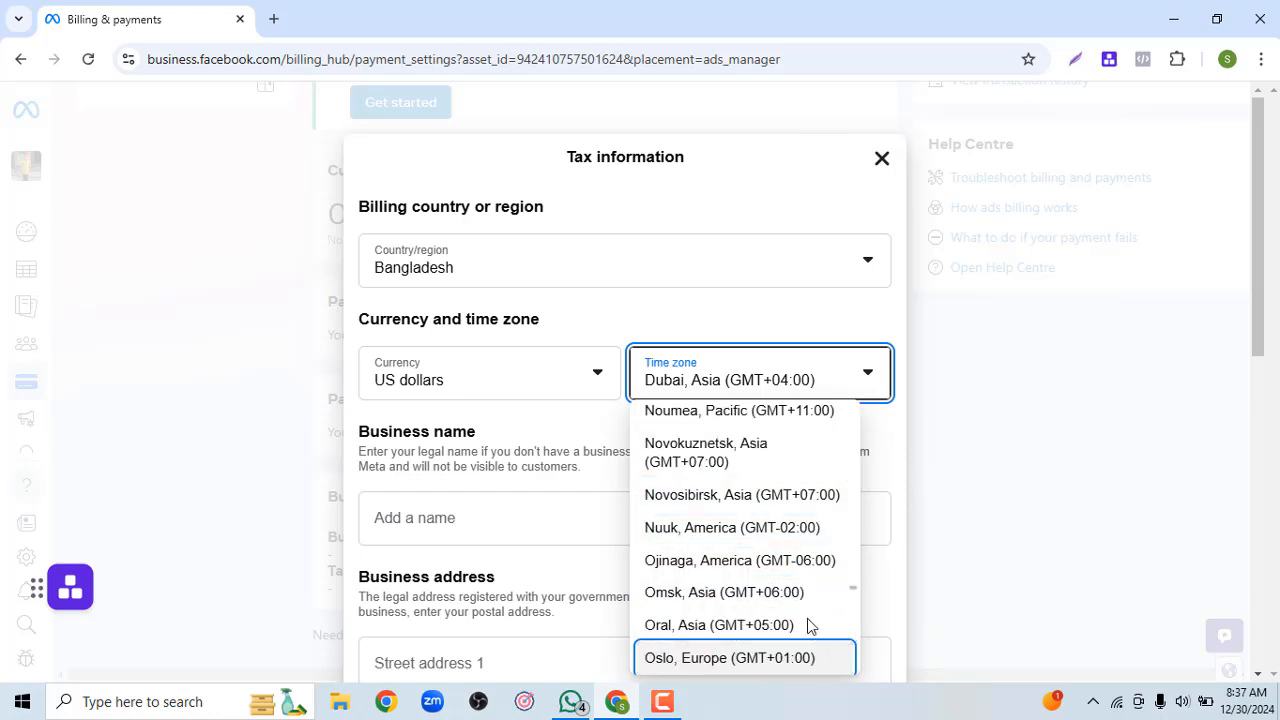
scroll(811, 626, down, 10)
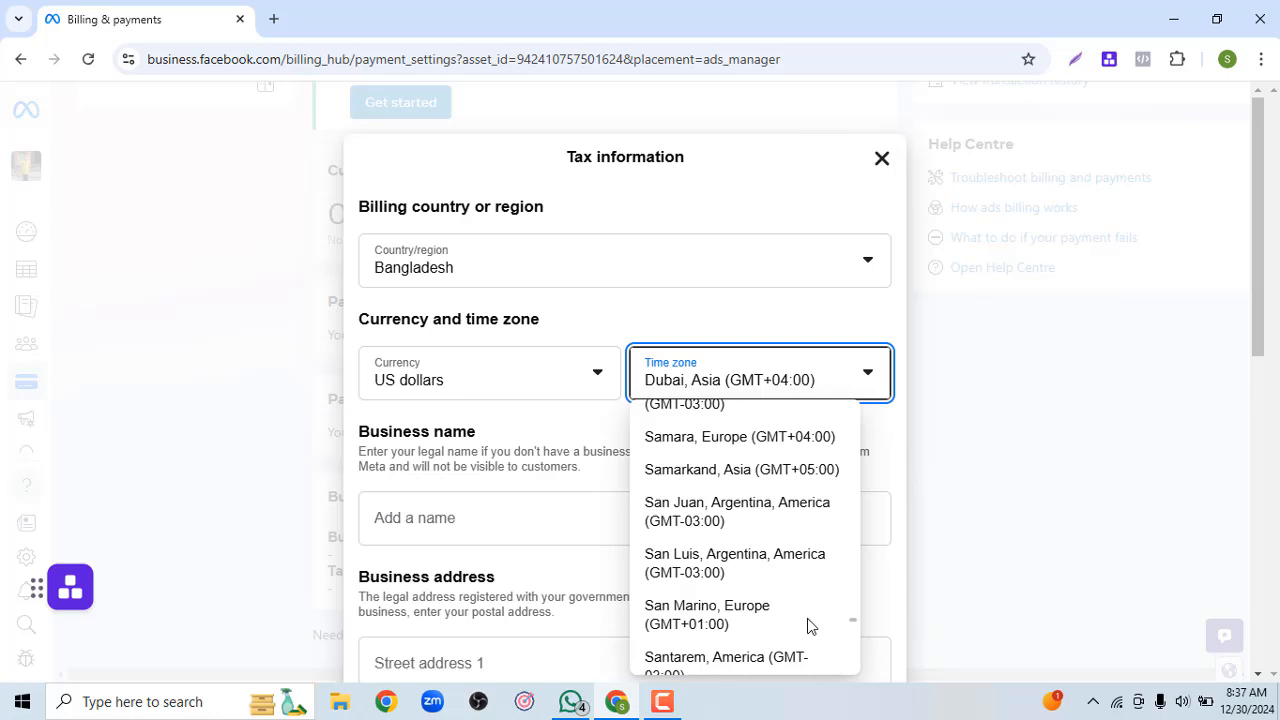
key(Down)
key(Down)
key(Down)
key(Down)
key(Down)
key(Down)
key(Down)
key(Down)
key(Down)
key(Down)
key(Down)
key(Down)
key(Down)
key(Down)
key(Down)
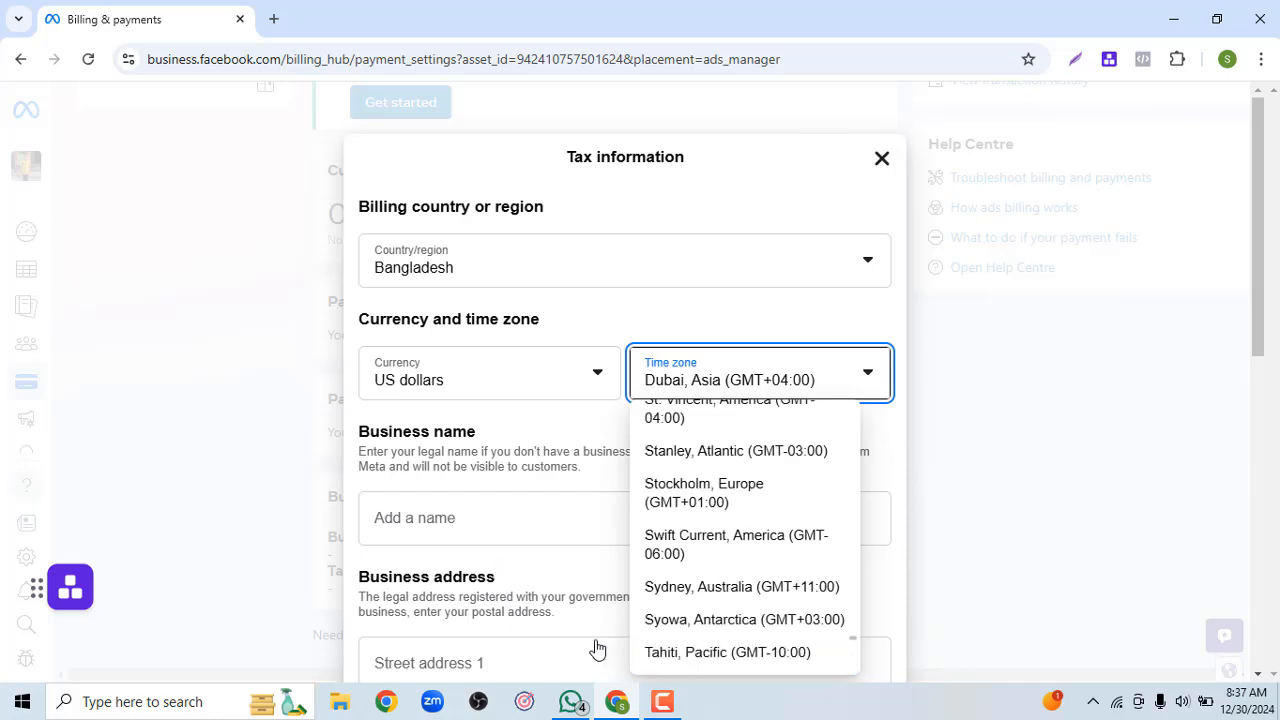
Select Dhaka, Asia (GMT+06:00) as the billing time zone
click(665, 698)
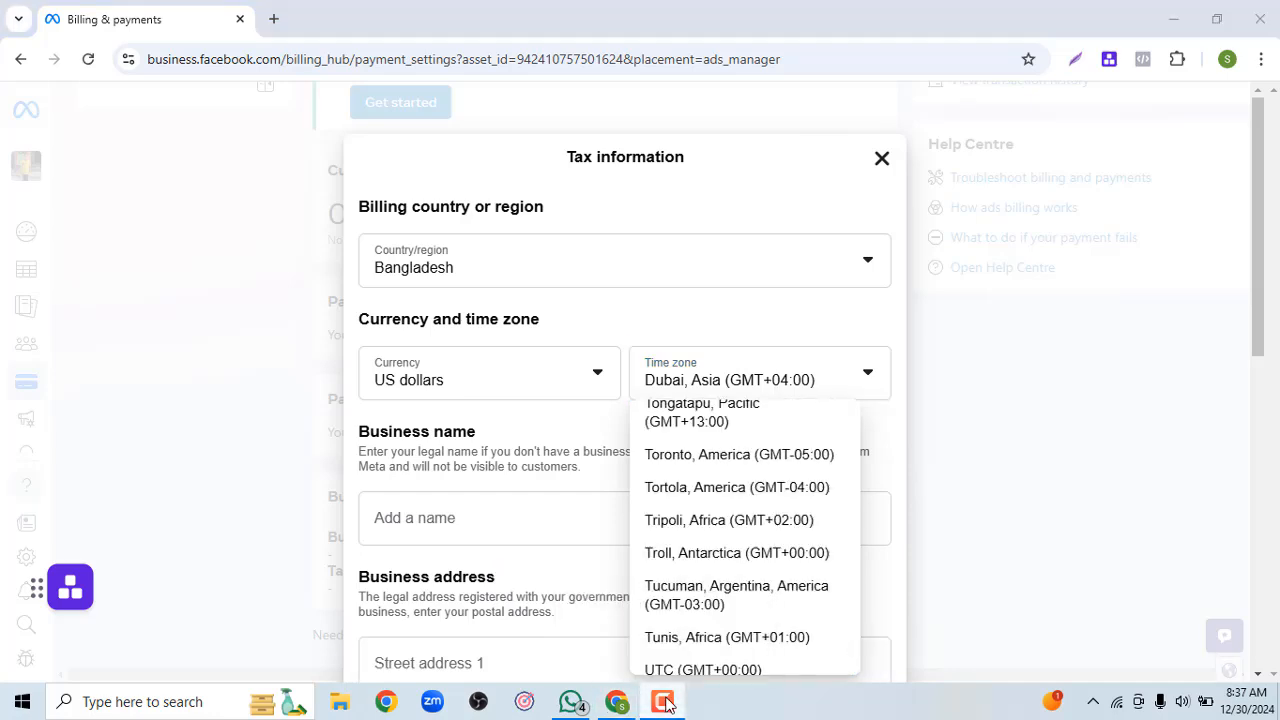
click(1188, 616)
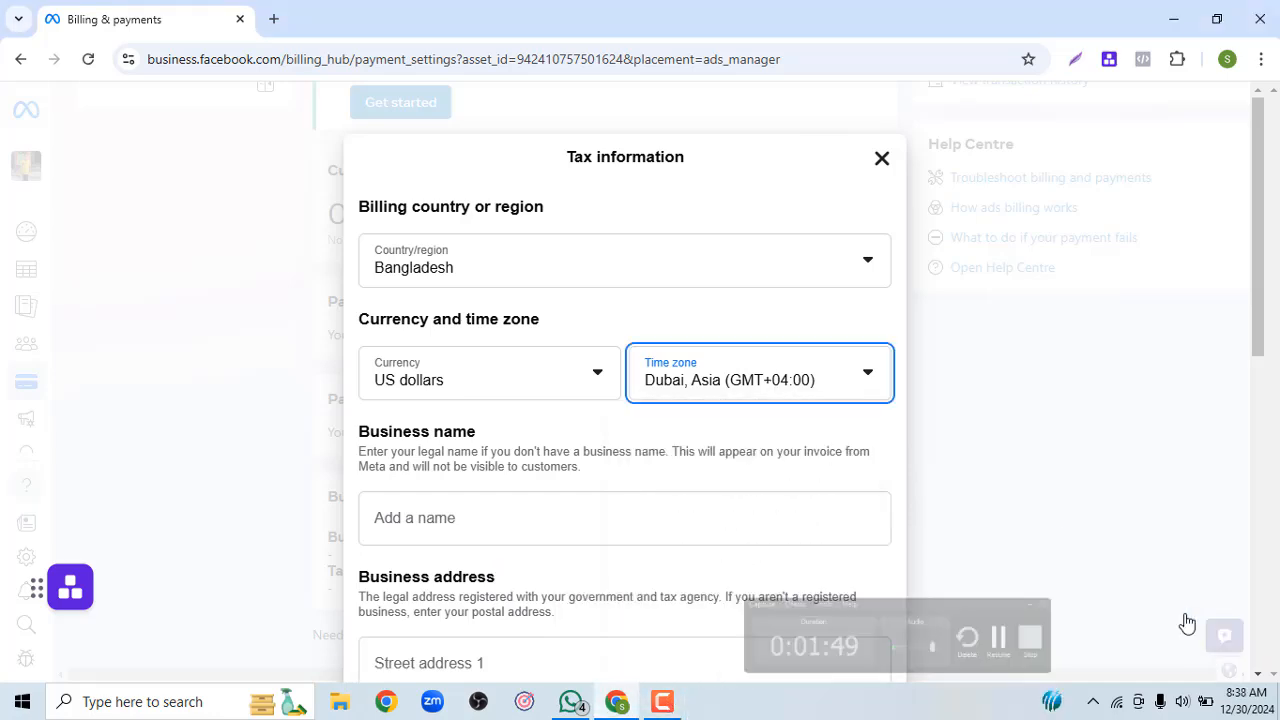
click(868, 378)
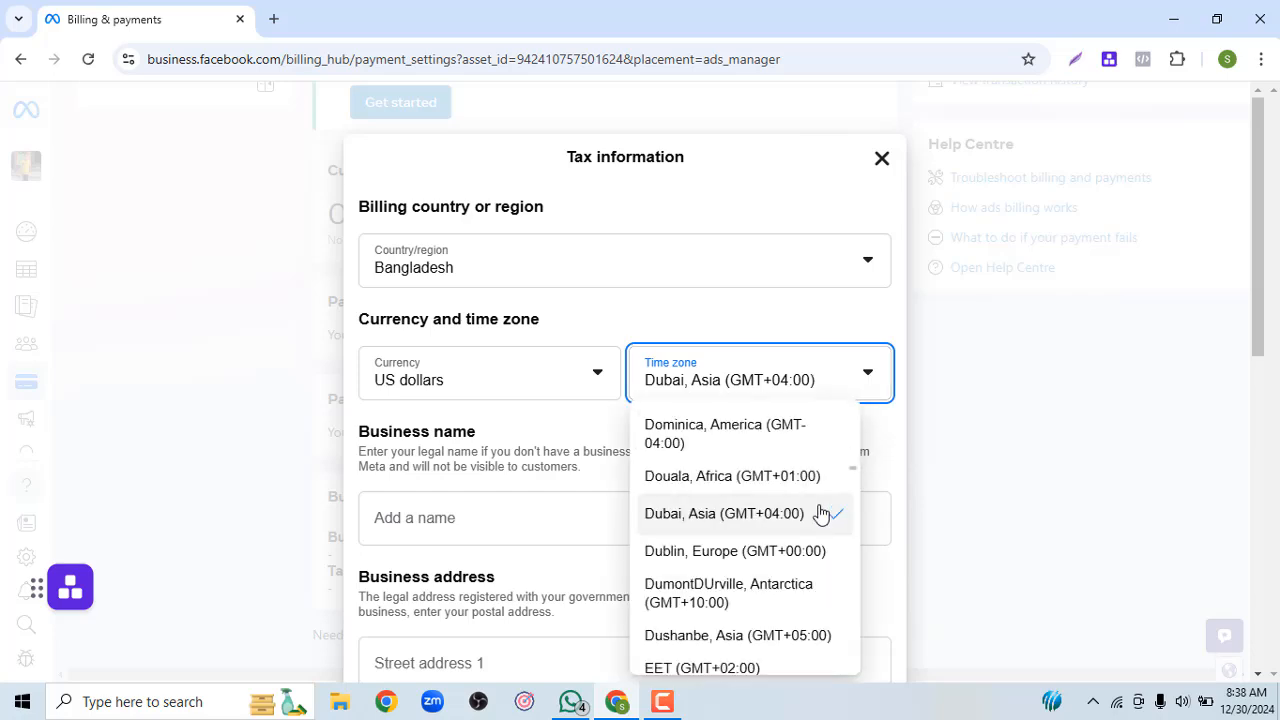
scroll(820, 513, up, 2)
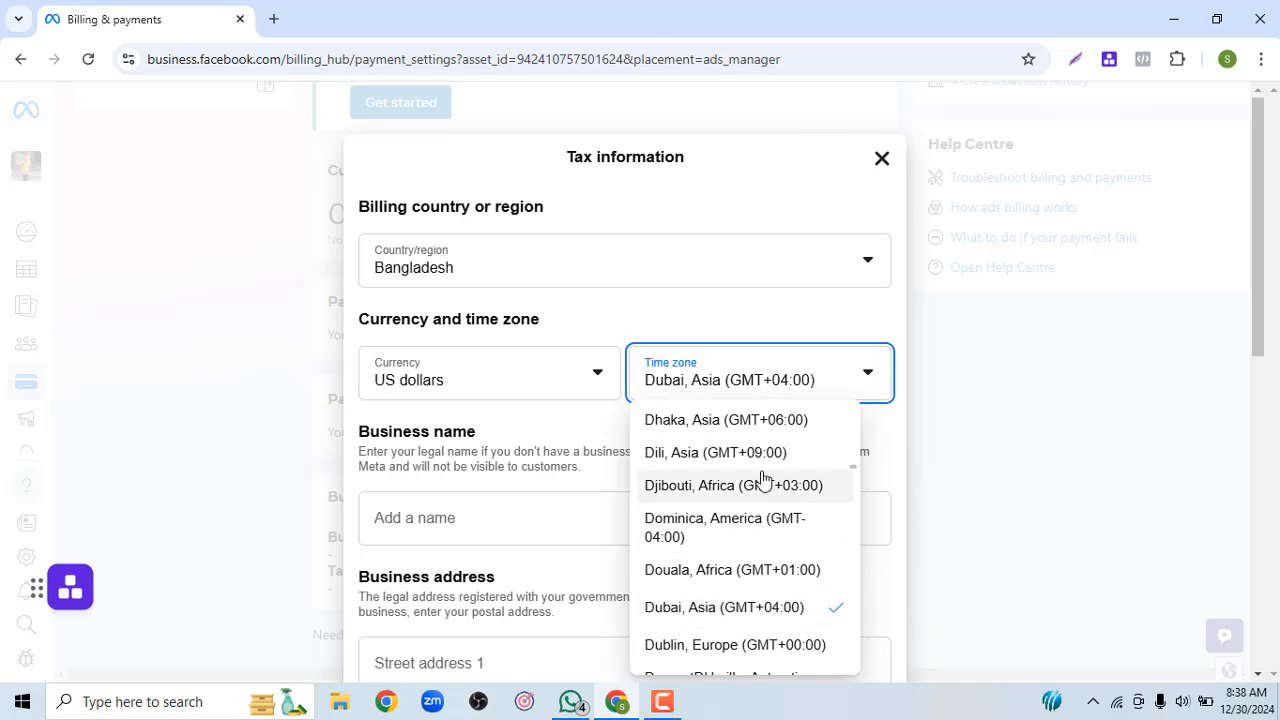
click(708, 426)
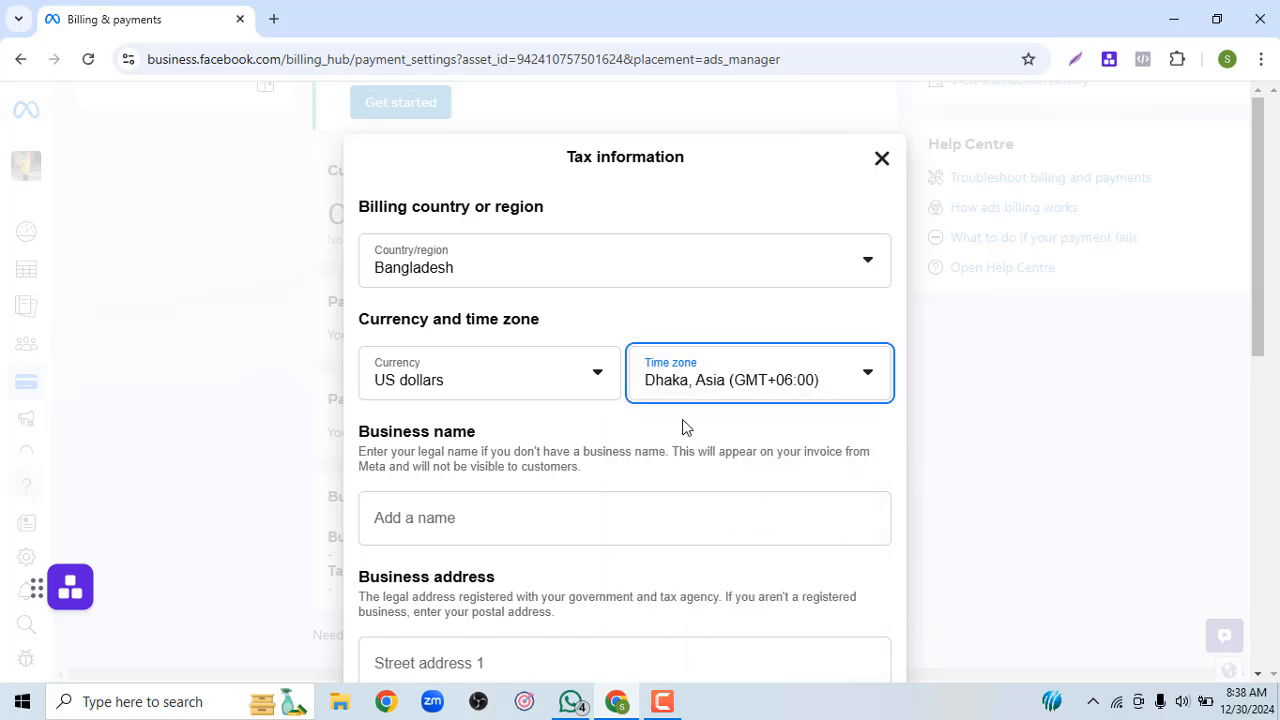
scroll(684, 427, down, 7)
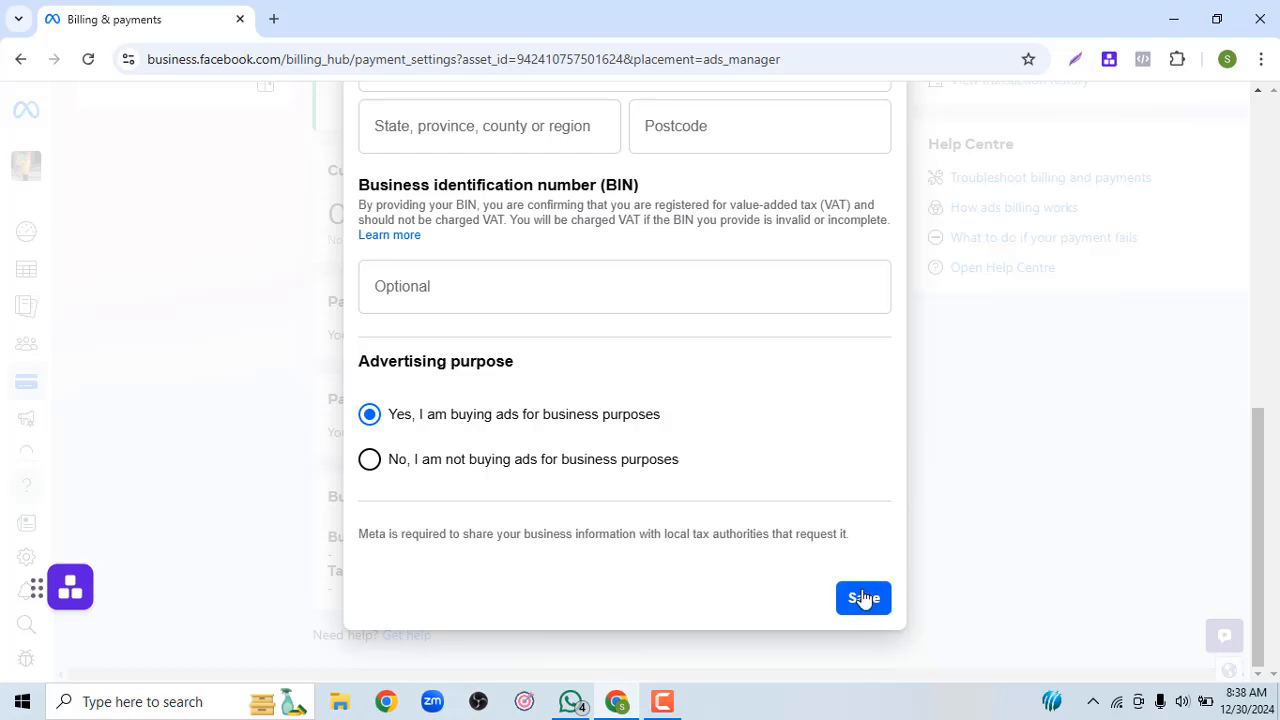
click(864, 598)
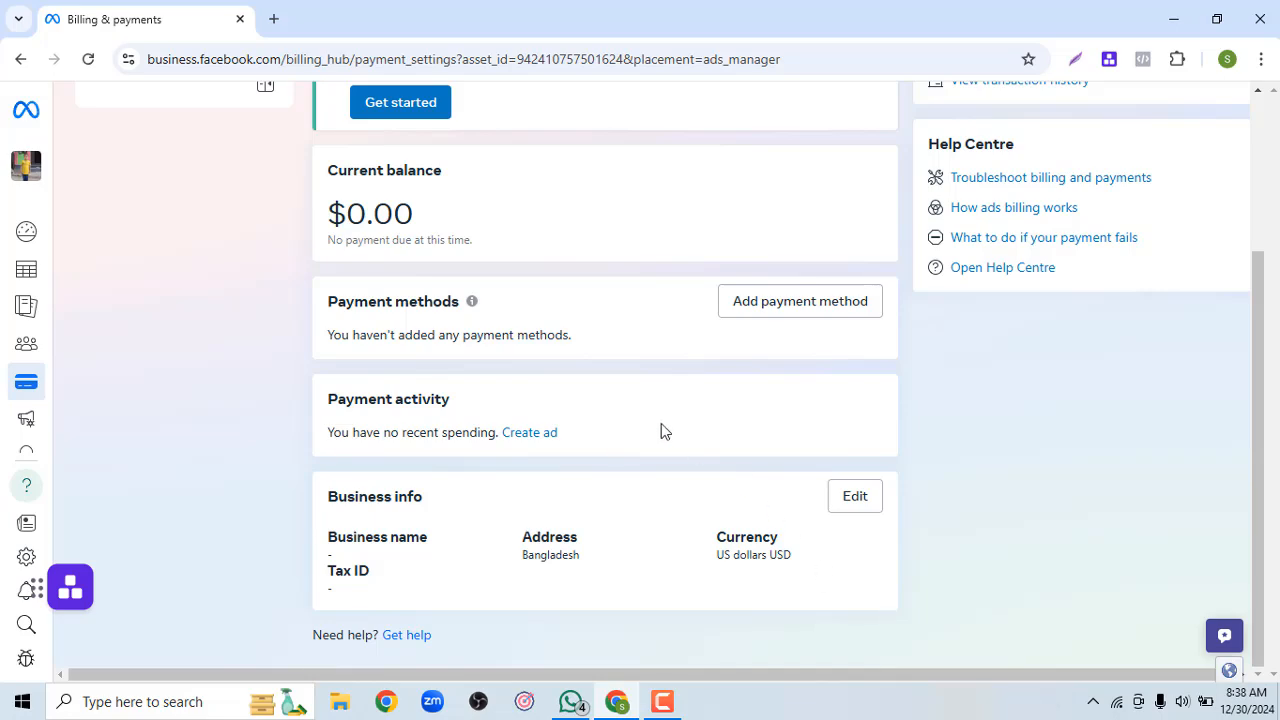
scroll(661, 423, up, 2)
scroll(661, 423, down, 3)
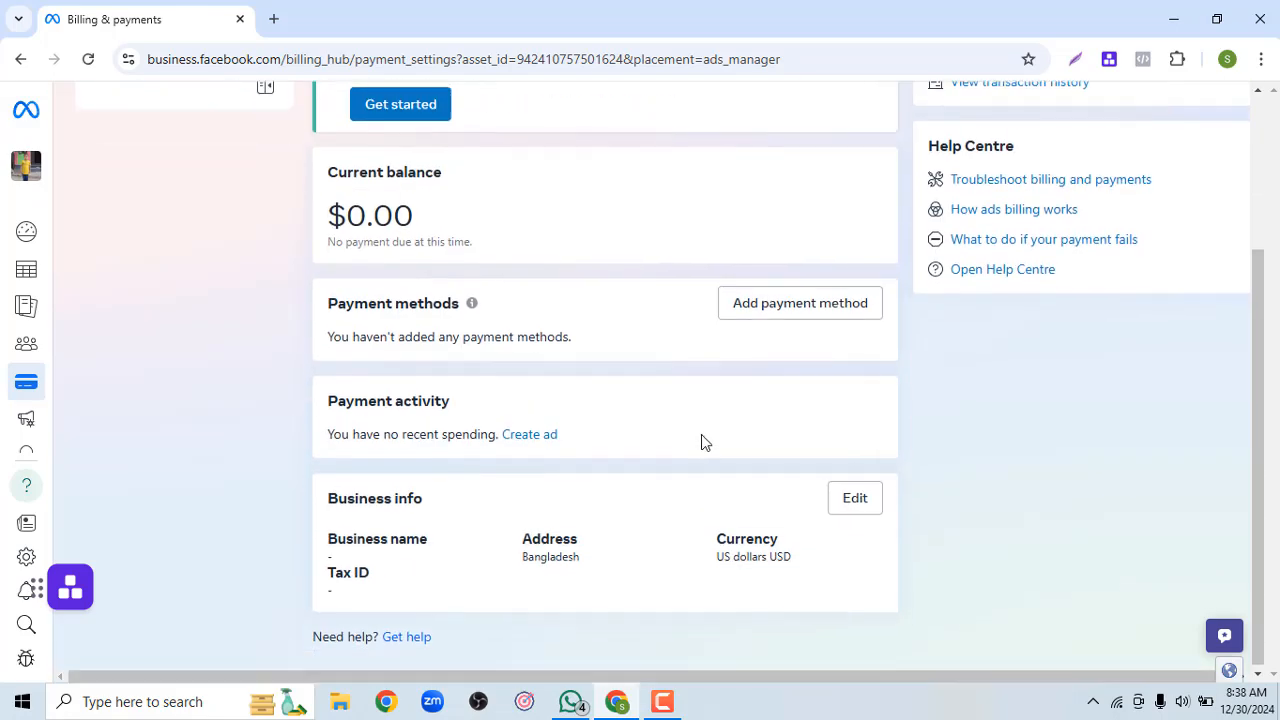
scroll(557, 367, up, 3)
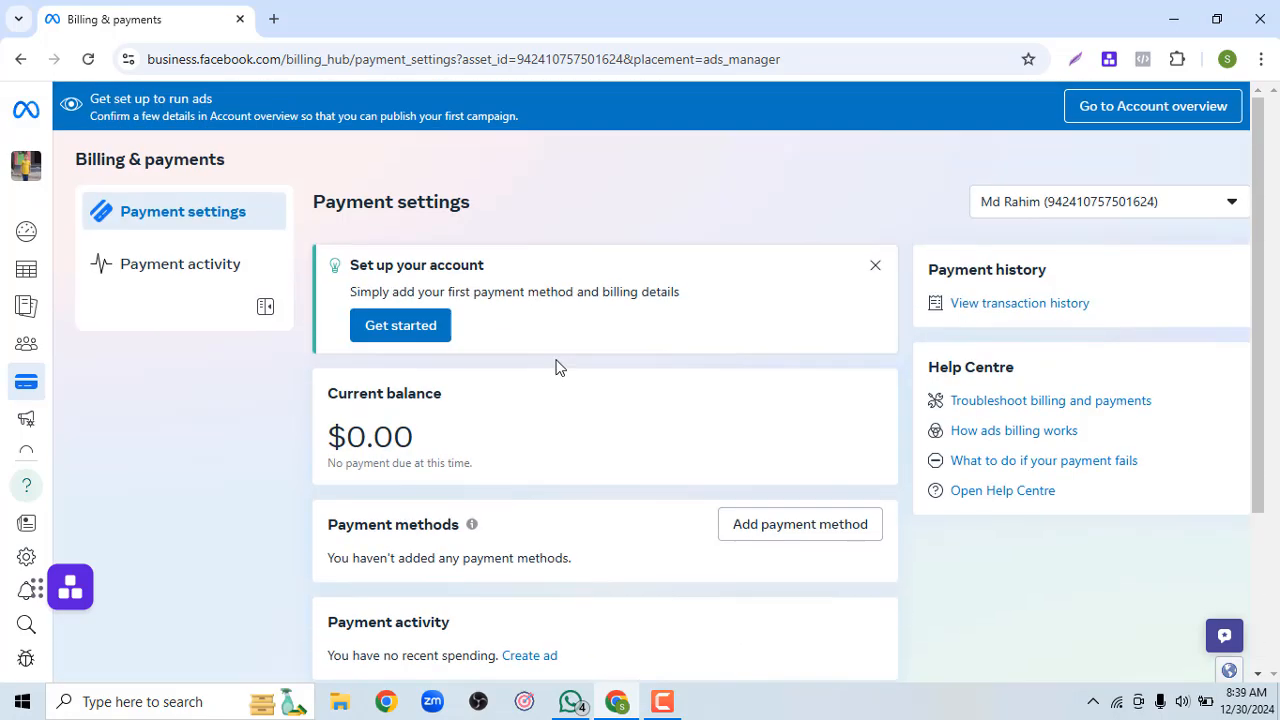
Start adding a payment method and continue with Debit or credit card
click(432, 334)
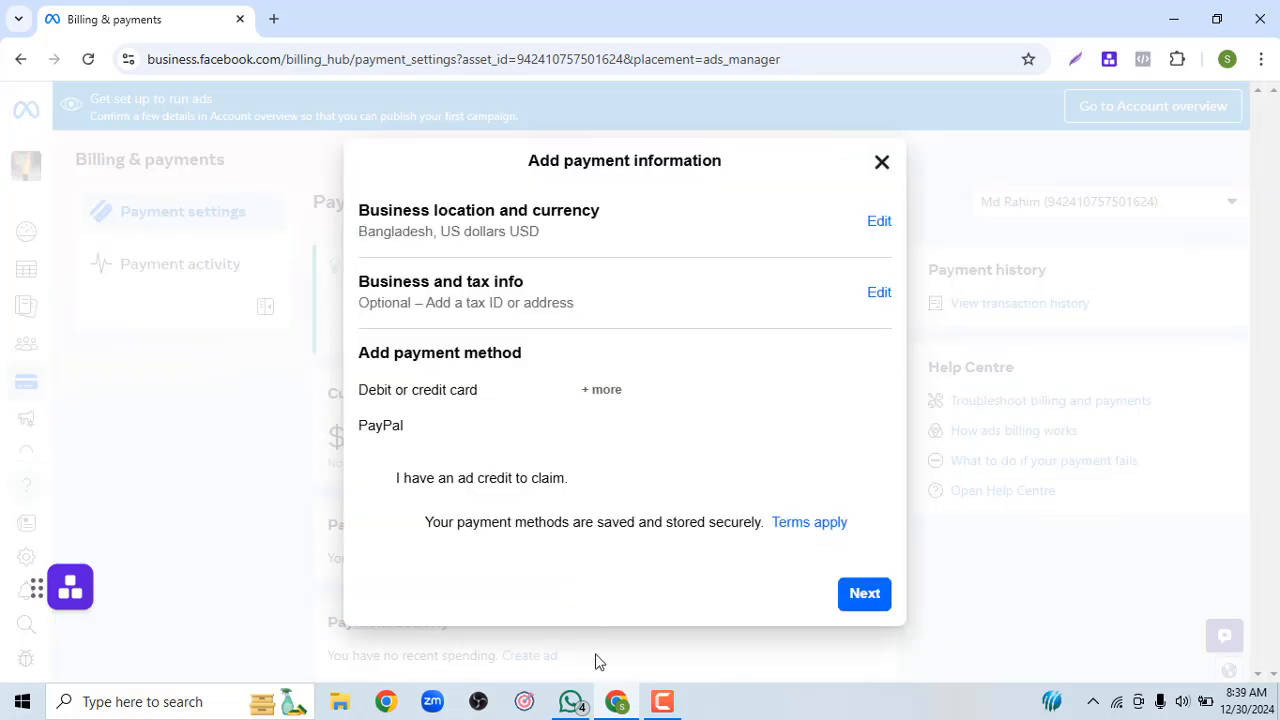
click(663, 701)
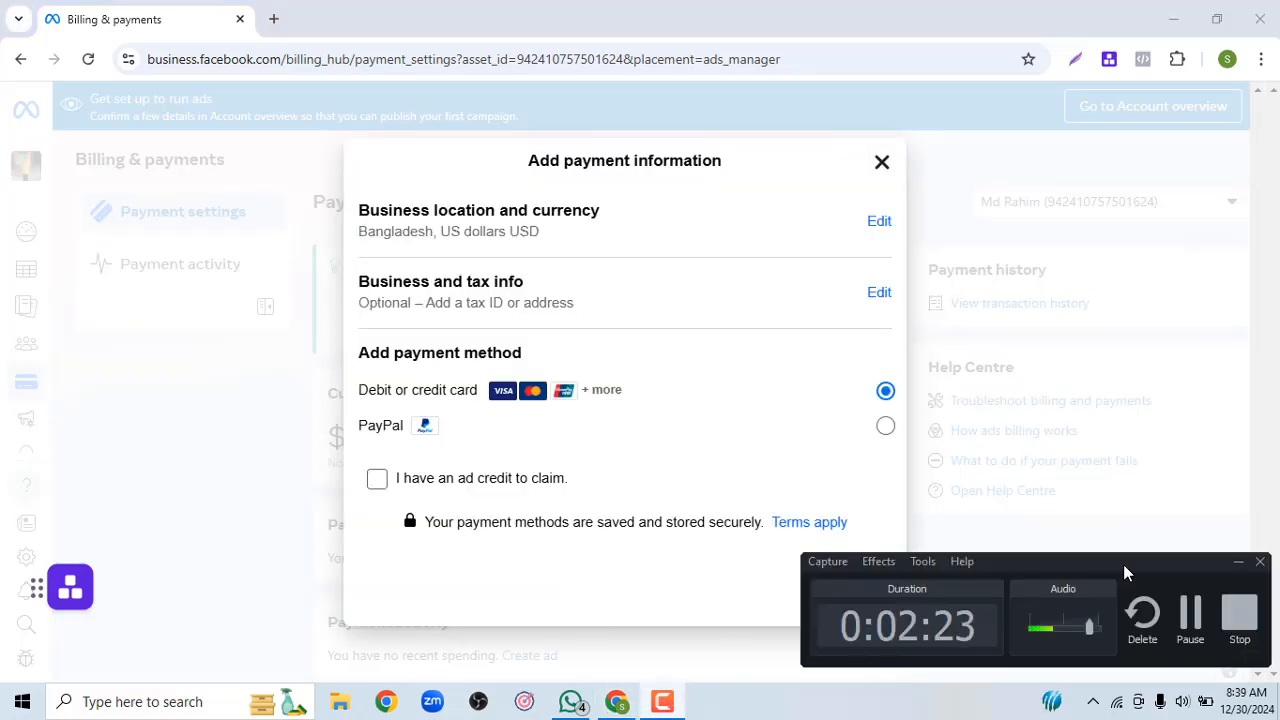
click(1186, 636)
key(ctrl+a)
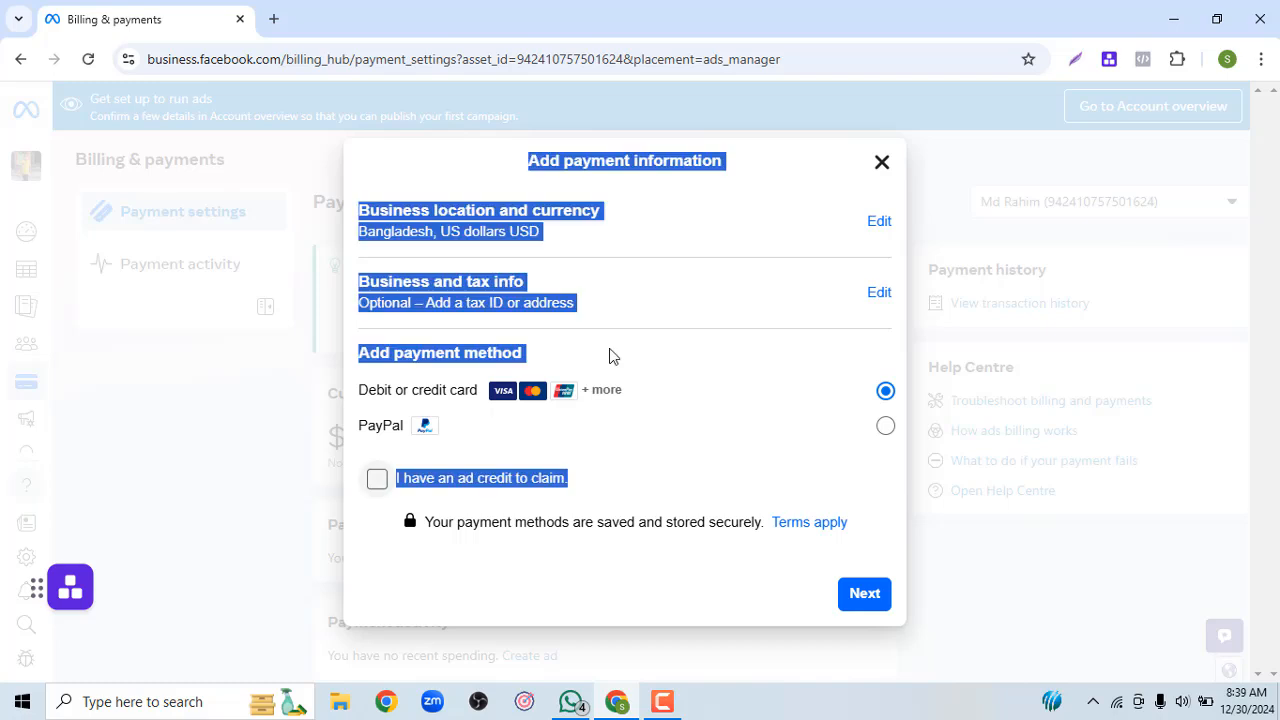
click(622, 450)
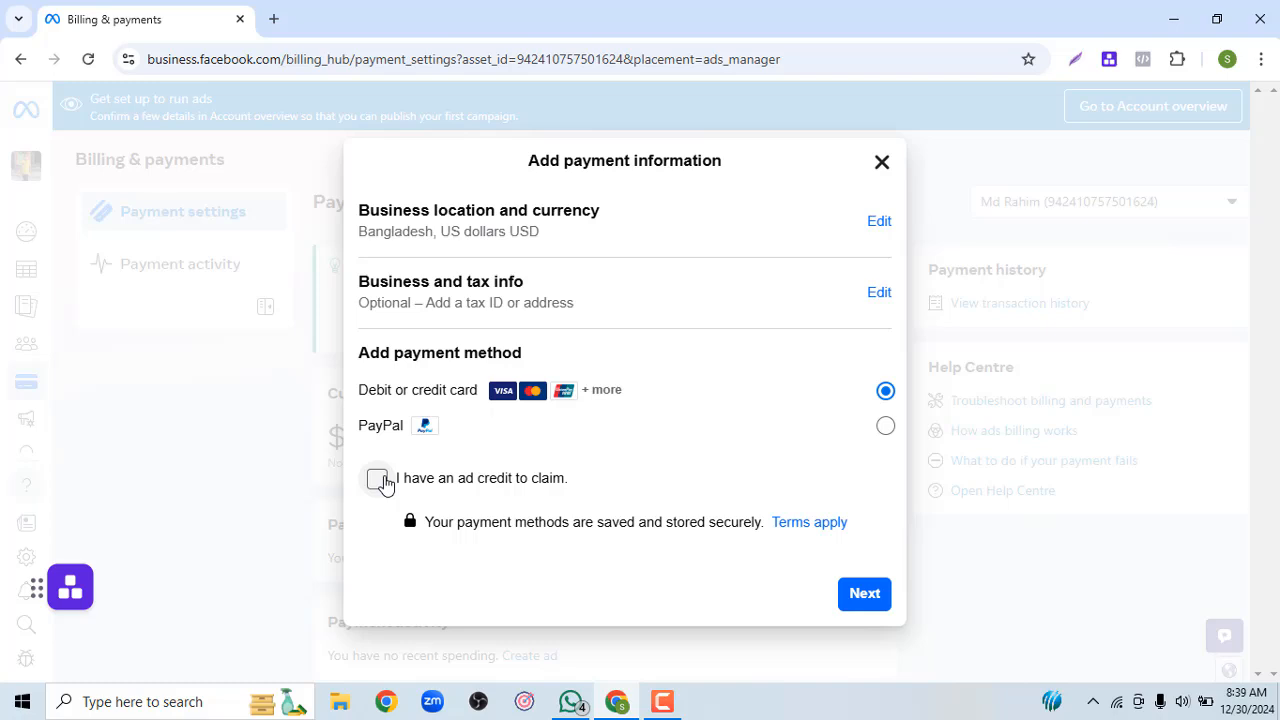
click(862, 596)
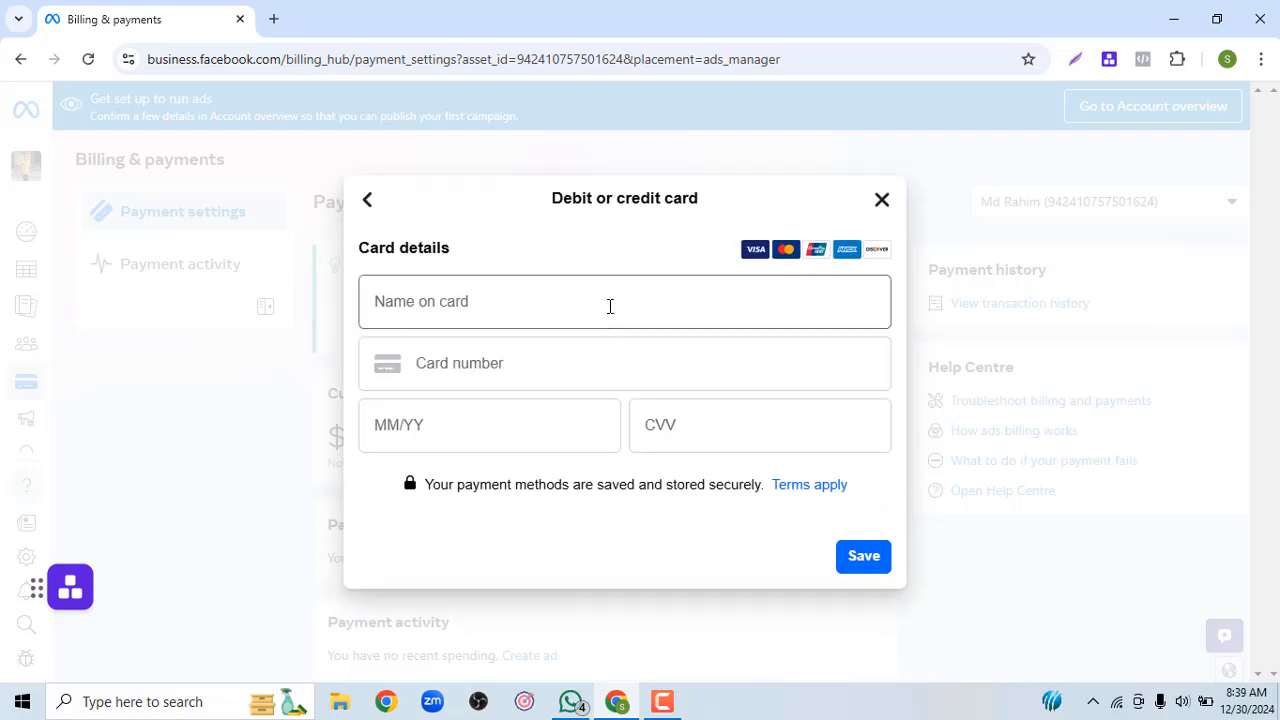
Enter the cardholder's name, the card number and expiry date 07/27
click(610, 306)
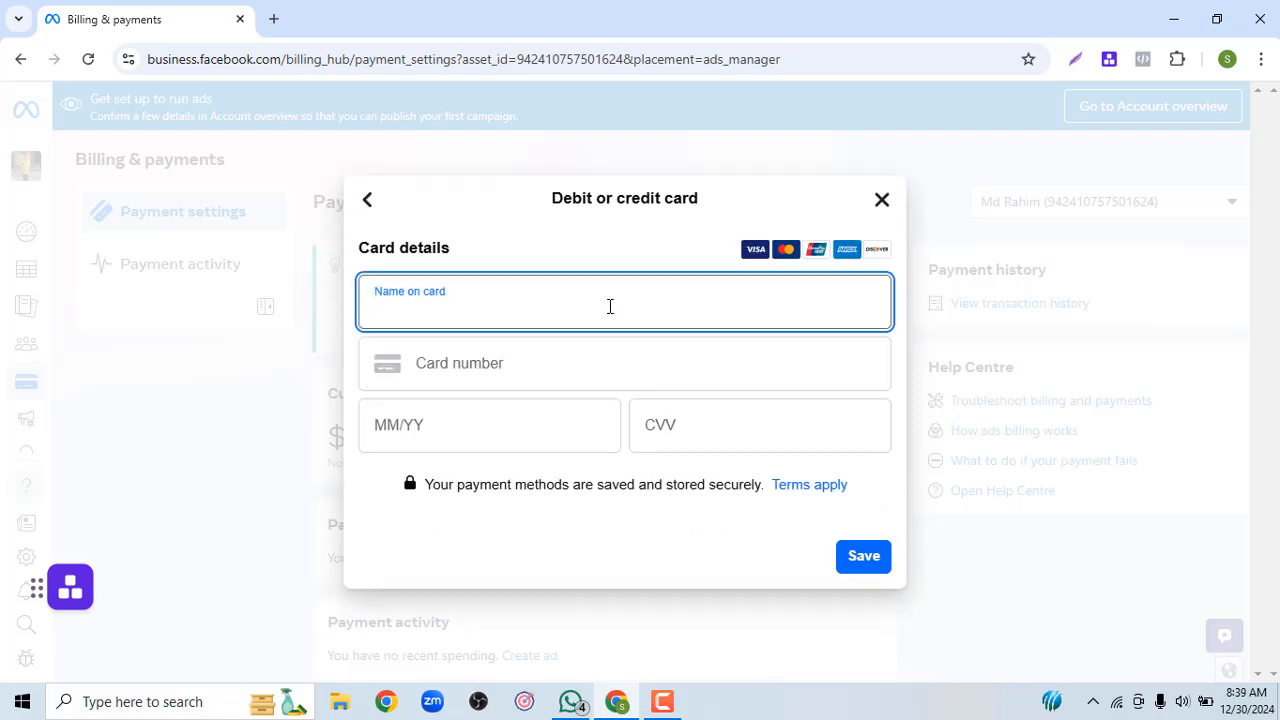
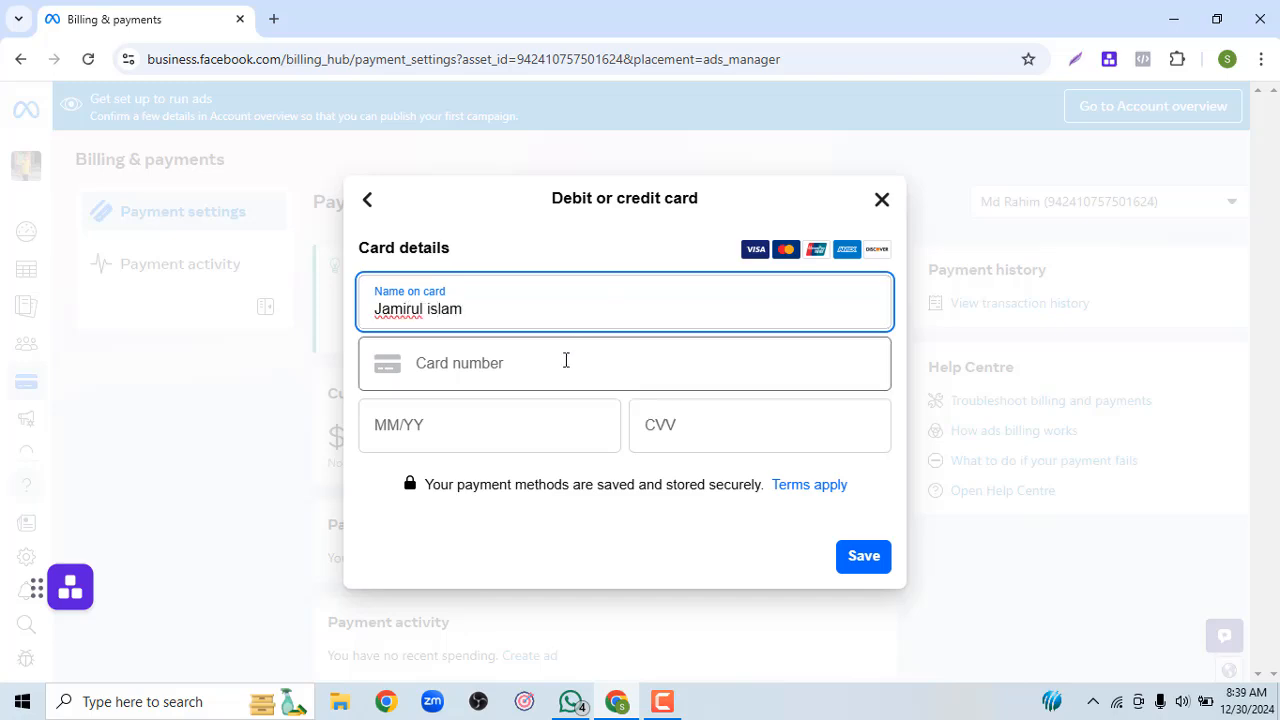
click(562, 365)
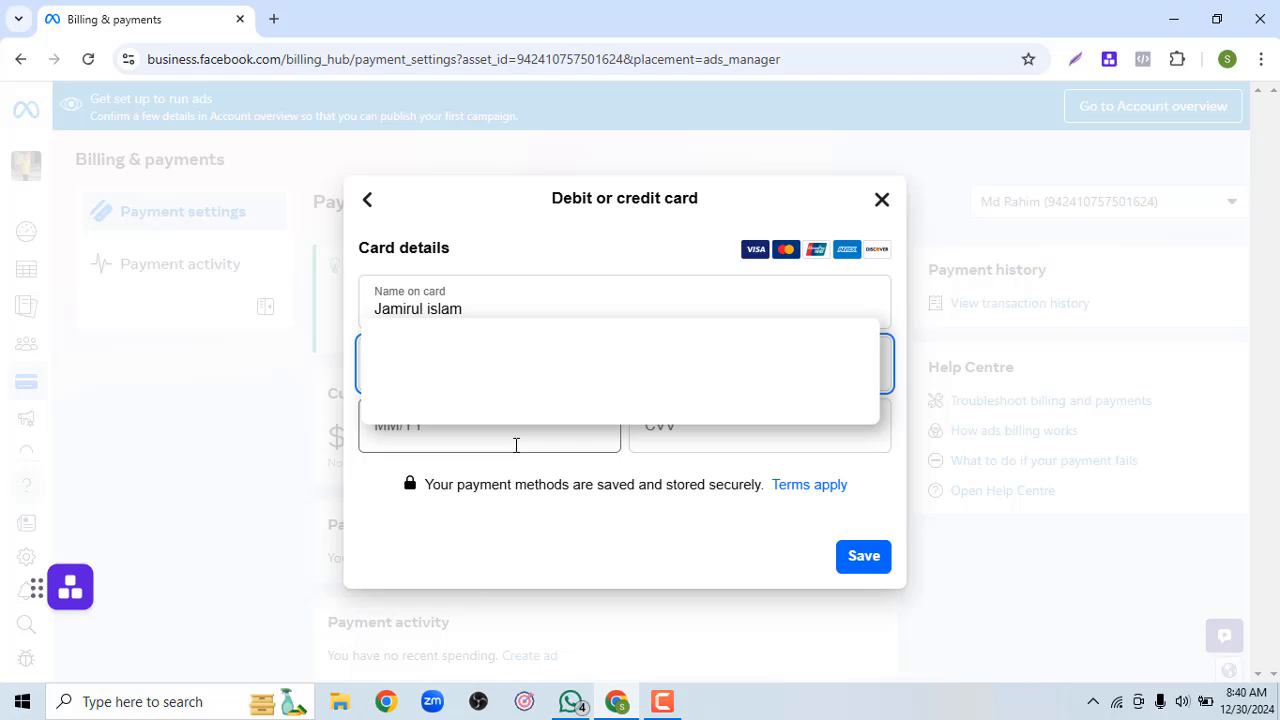
click(504, 438)
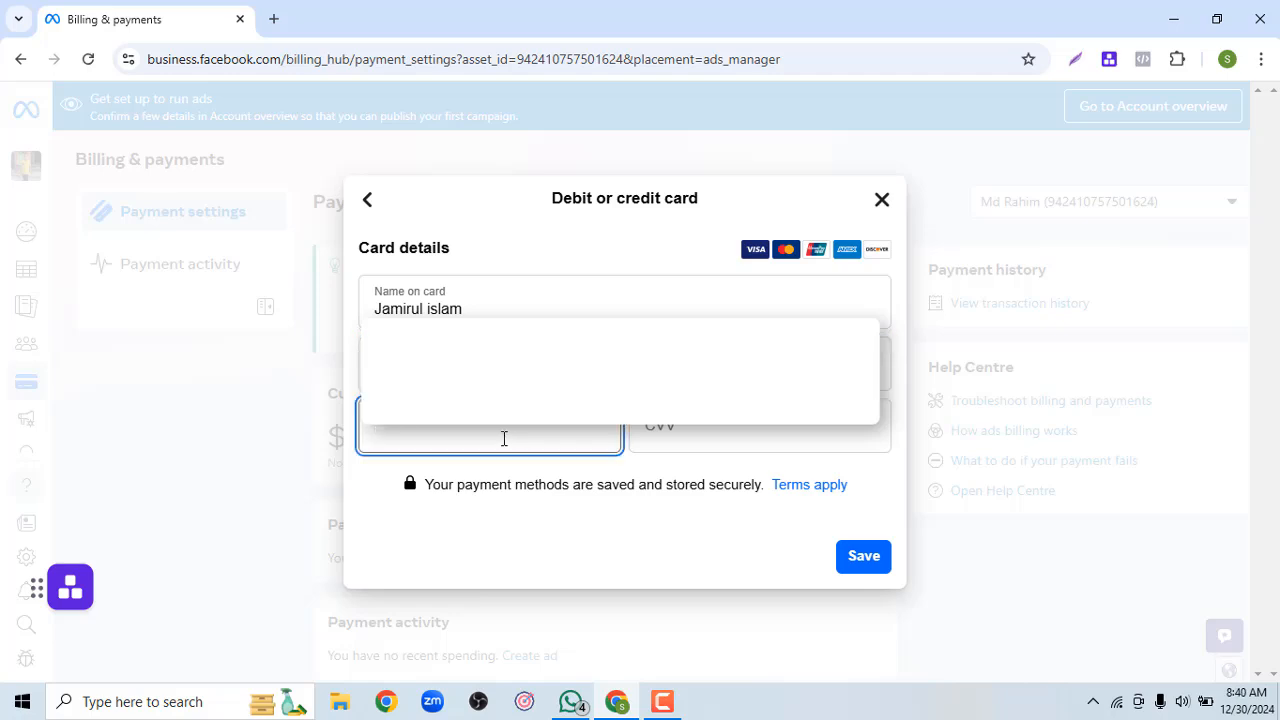
text(07/27)
Enter the card's security code and save the card
click(701, 431)
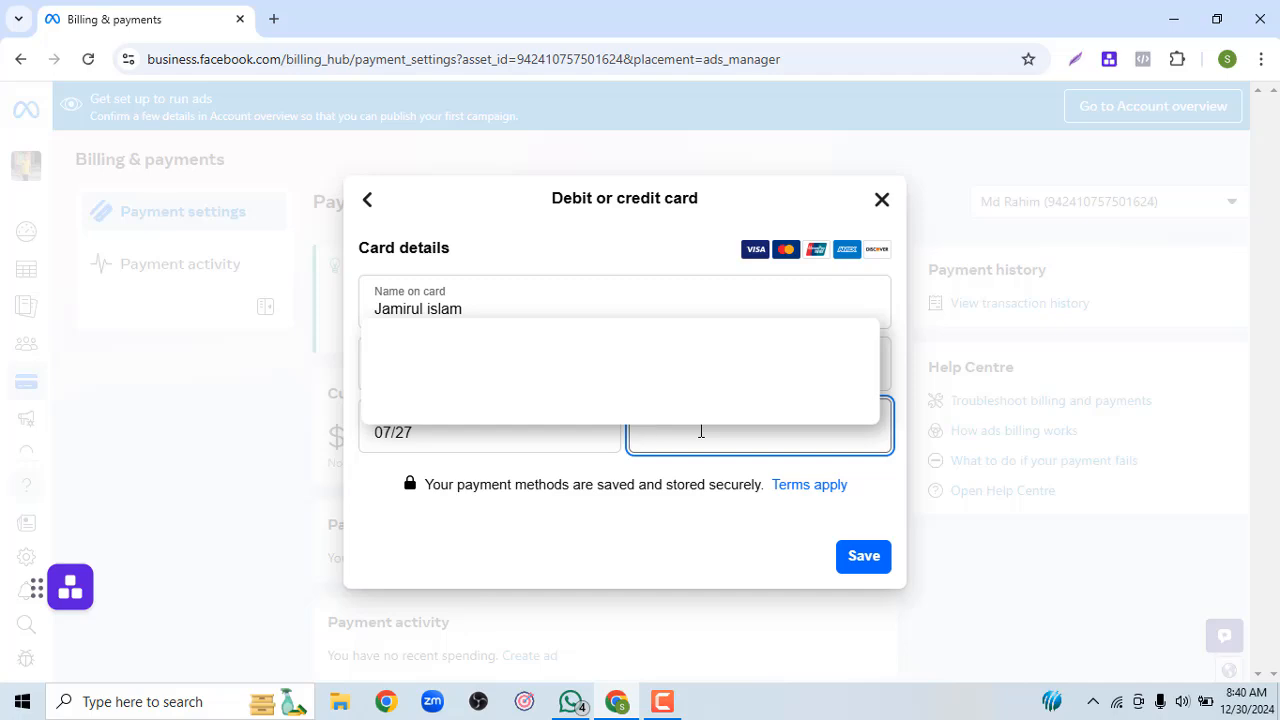
click(856, 562)
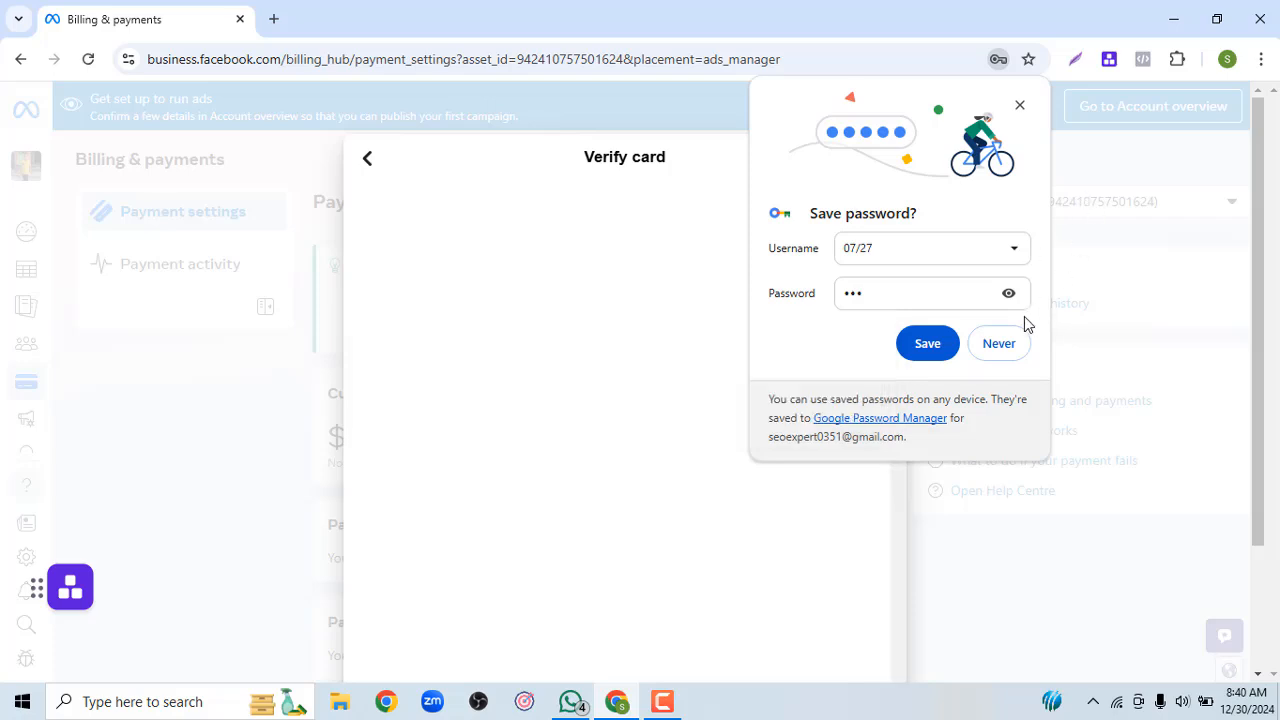
Decline Chrome's save-password prompt and scroll down to the bank's verification form
click(998, 344)
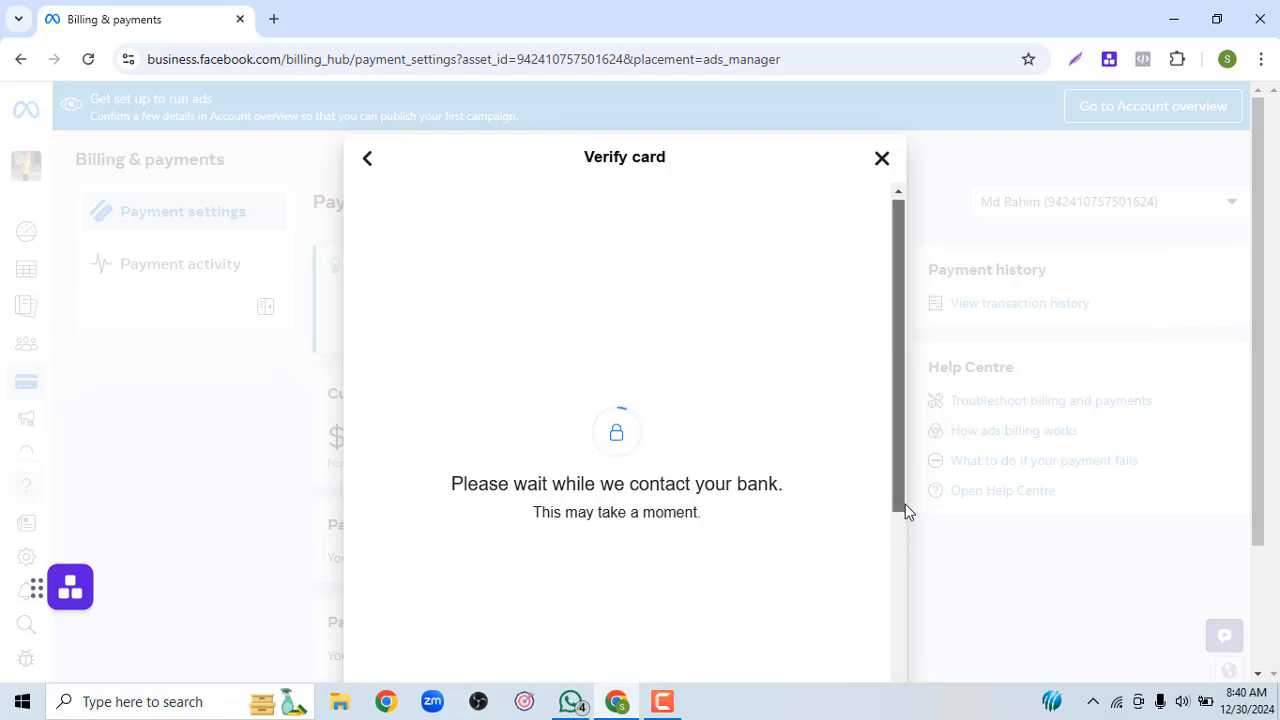
drag(903, 502, 904, 585)
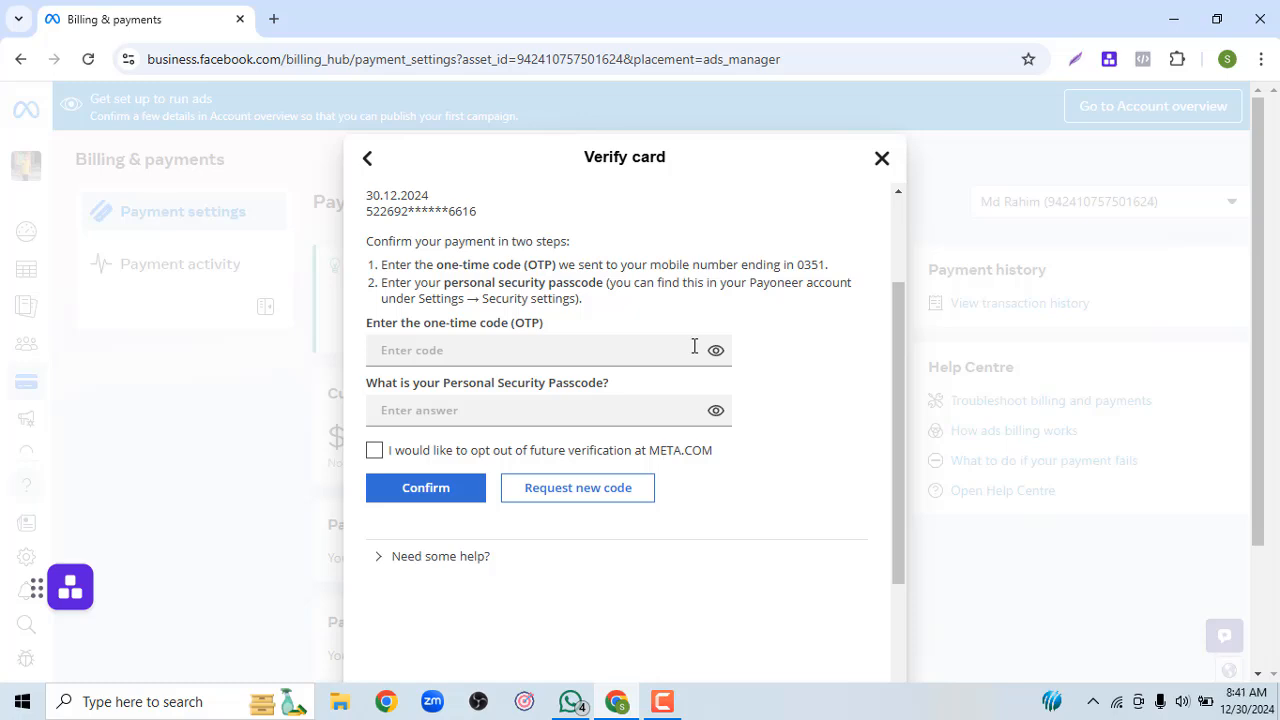
Verify the card with the one-time code and personal security passcode
click(521, 350)
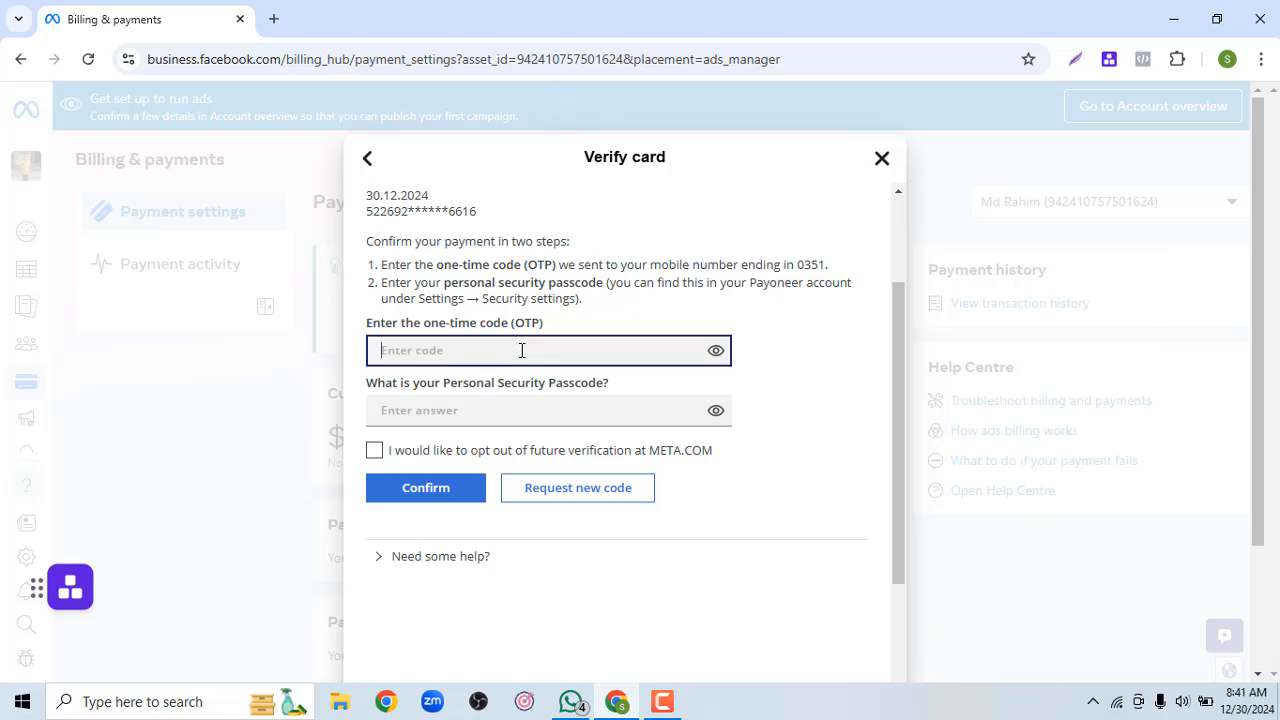
text(•••)
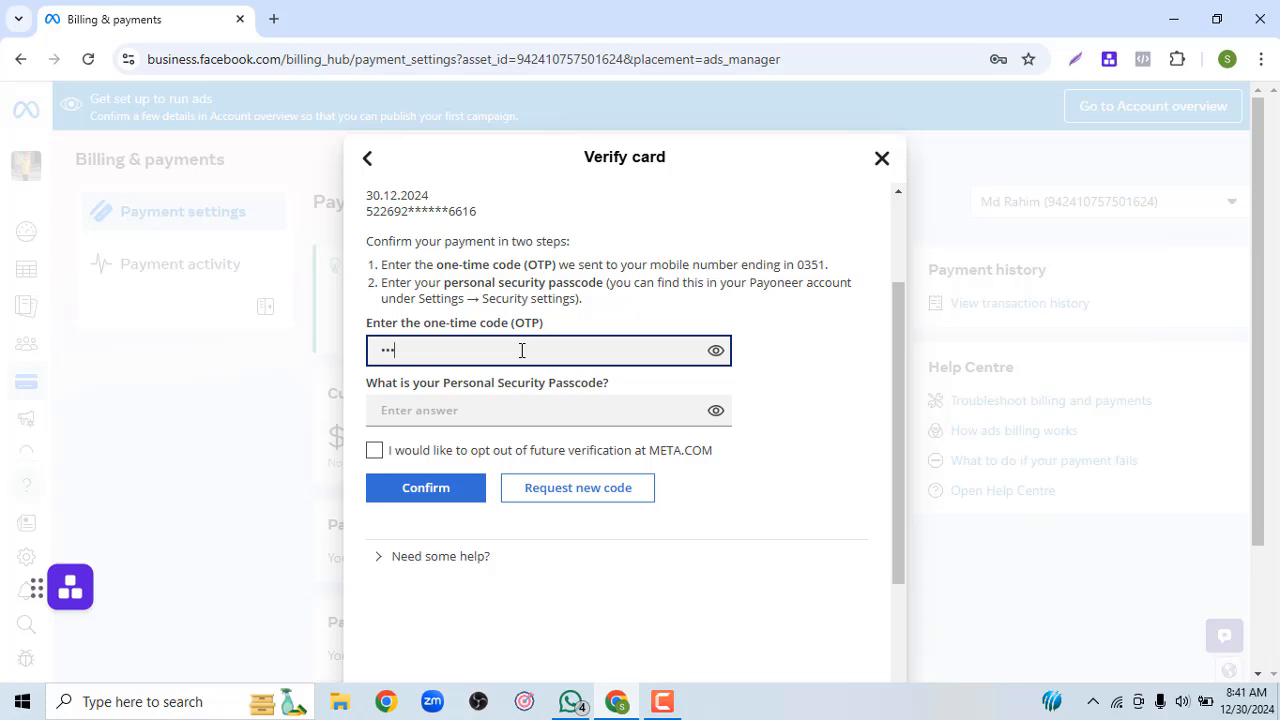
text(•••)
click(497, 411)
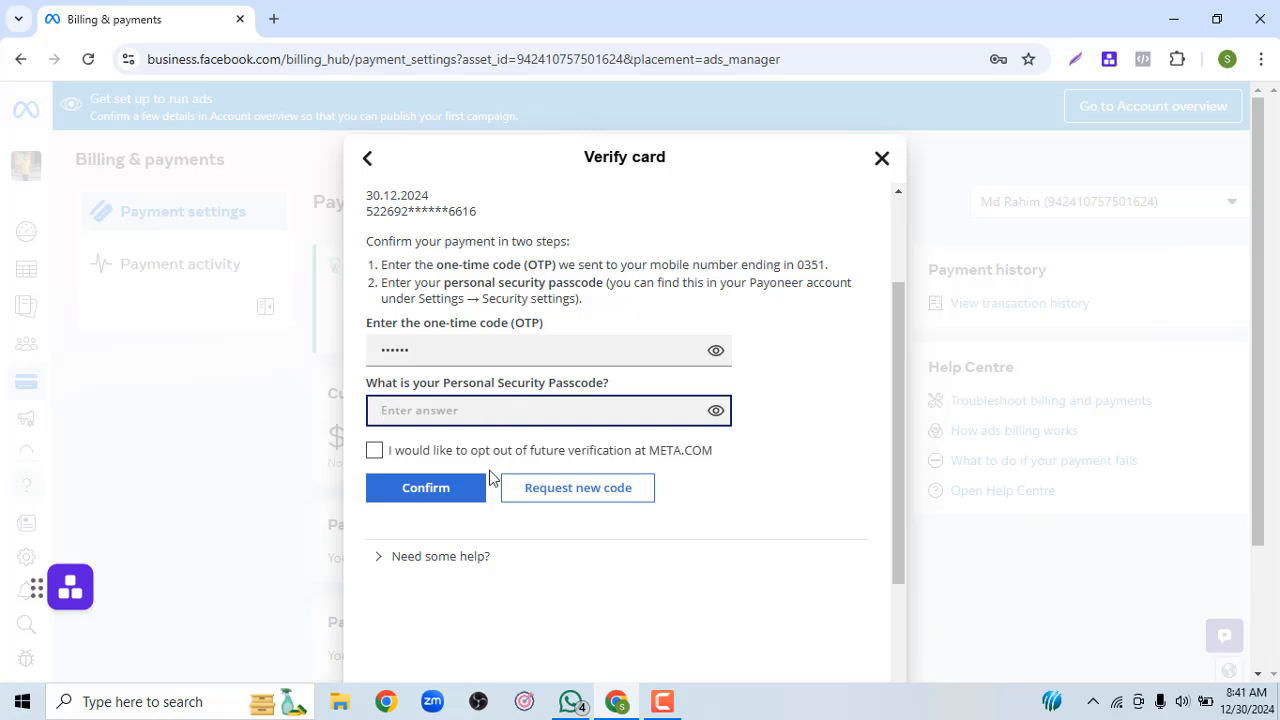
click(662, 701)
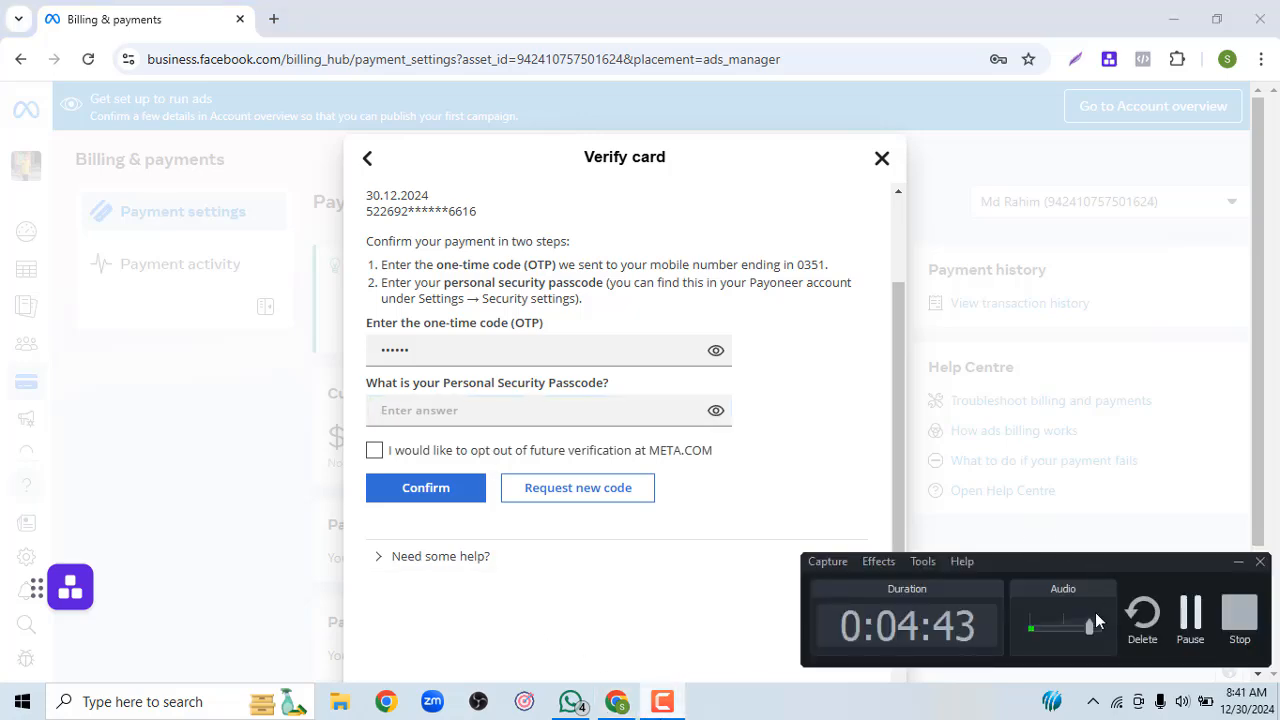
click(1190, 612)
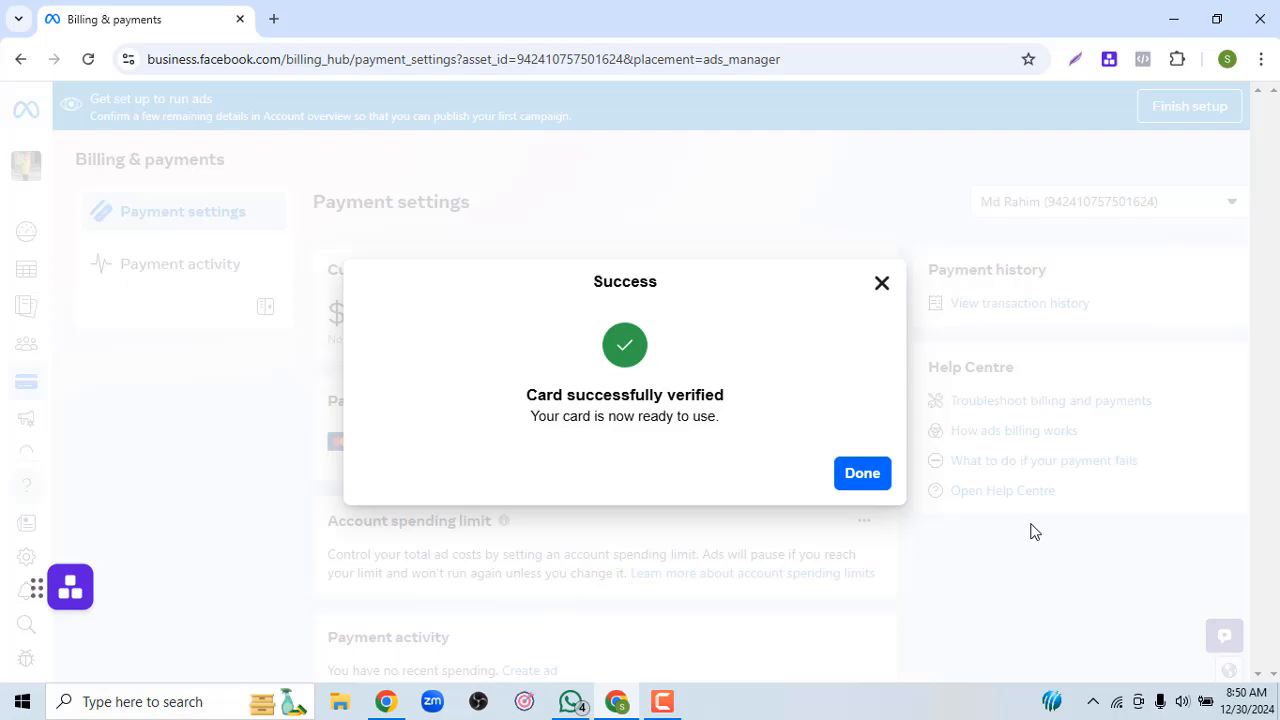
Close the success message and check the MasterCard's options under Payment methods, leaving it unchanged
click(868, 476)
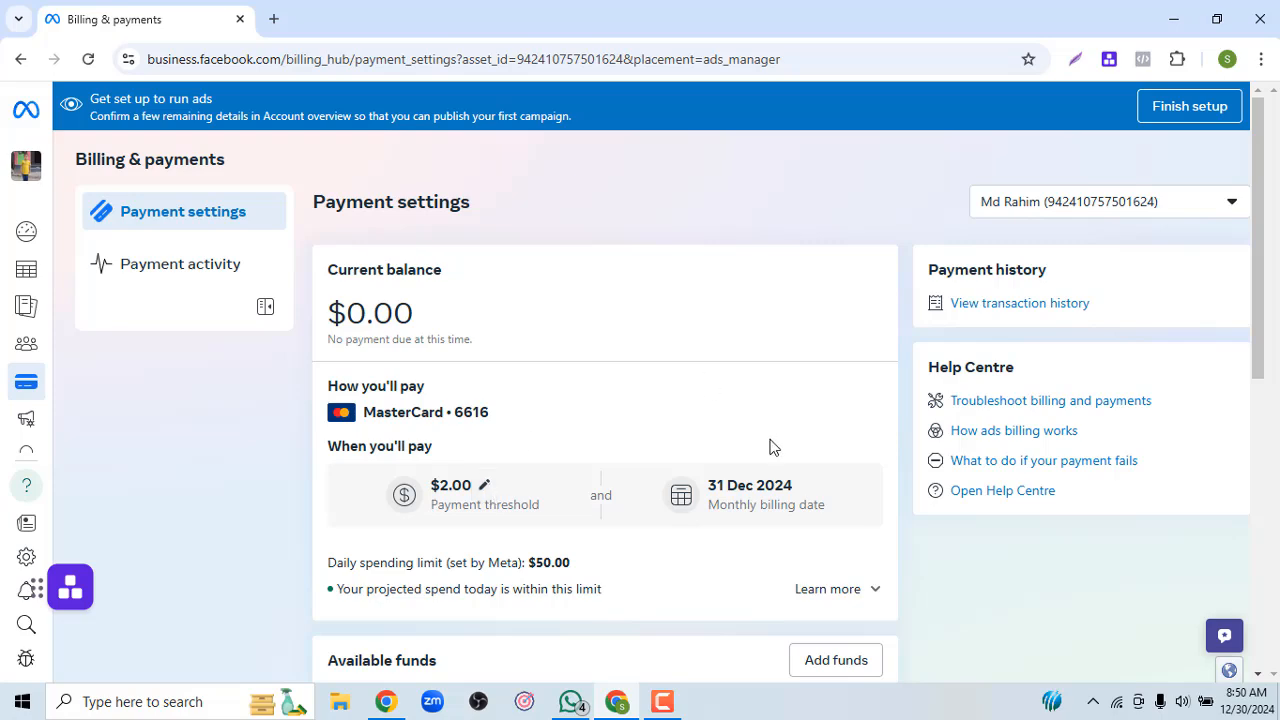
drag(1262, 212, 1267, 406)
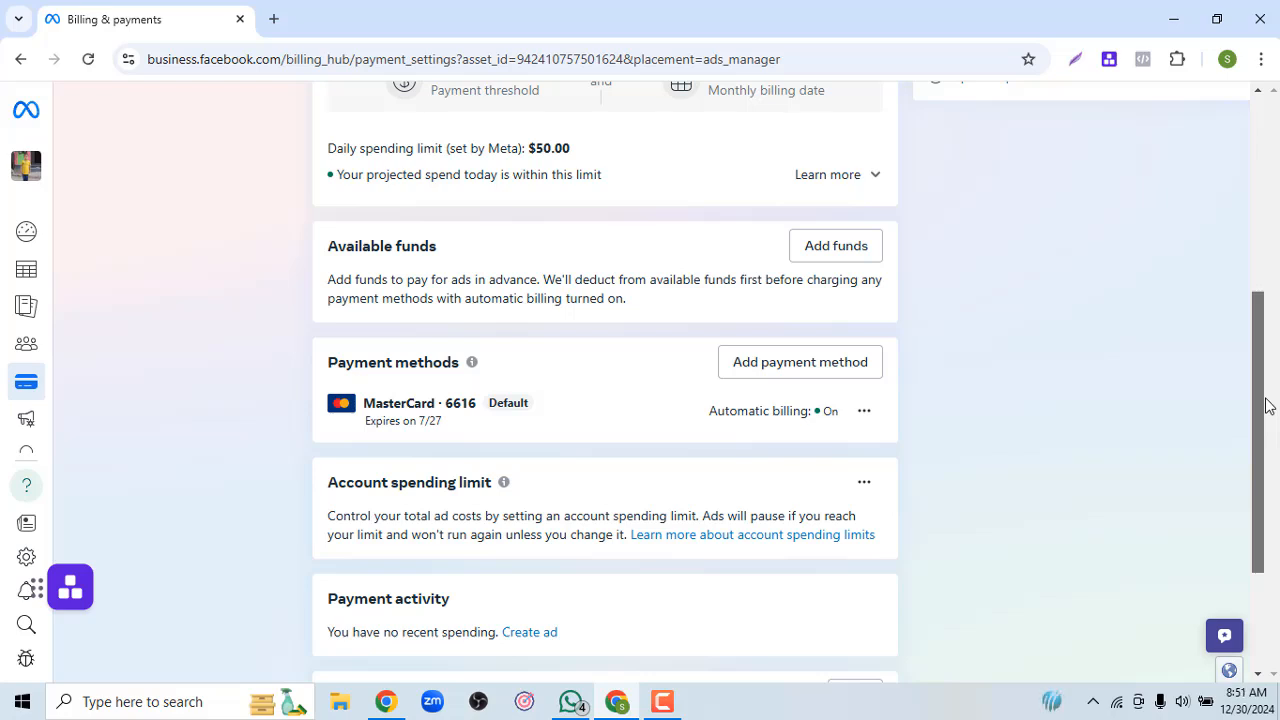
click(865, 415)
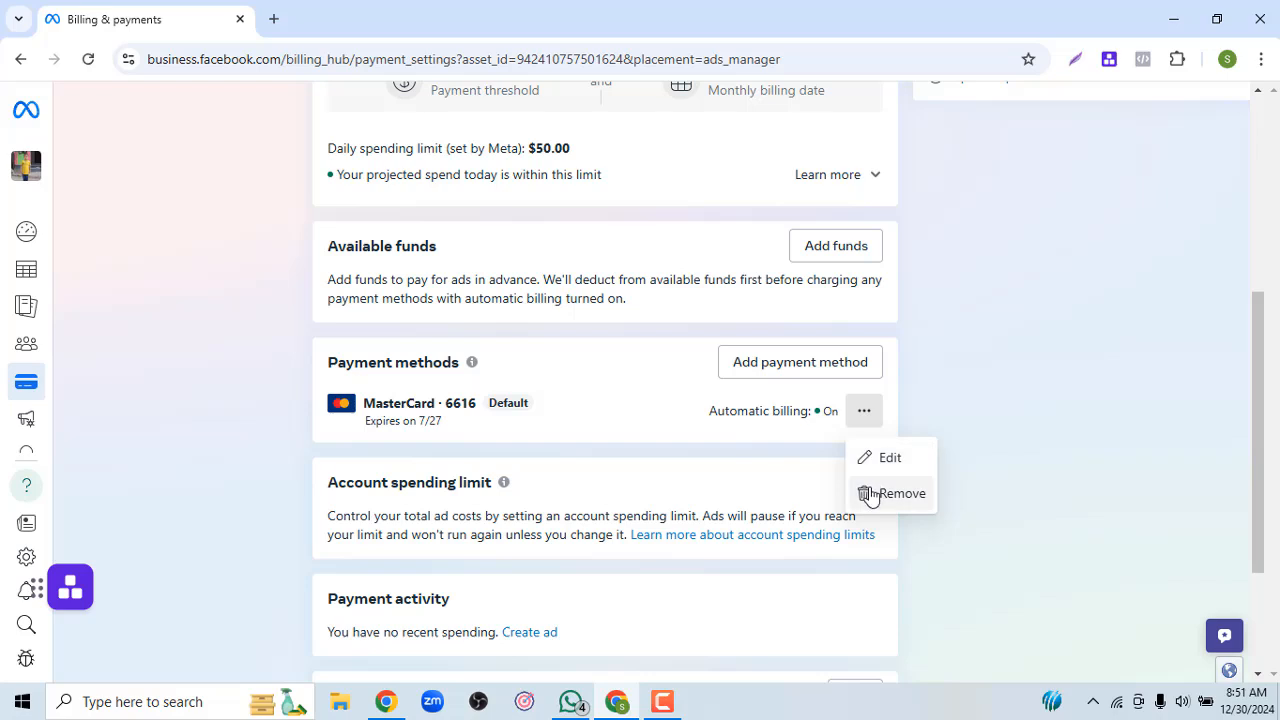
click(953, 360)
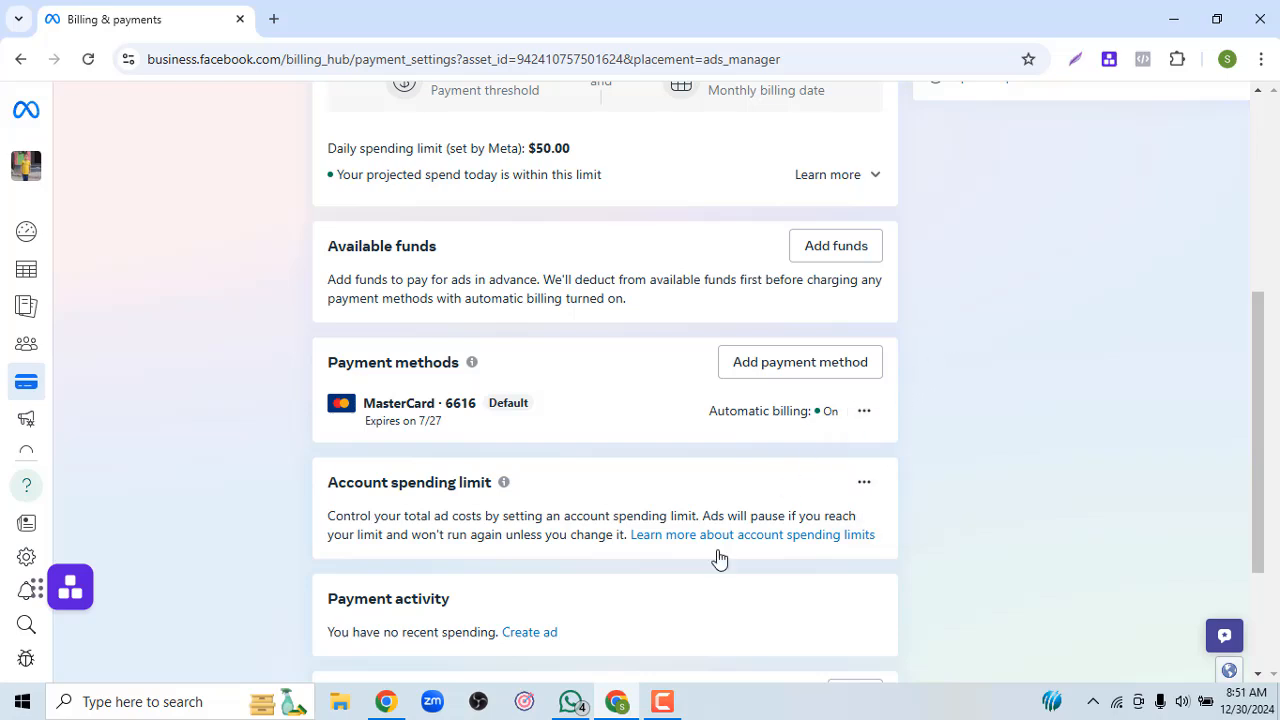
click(663, 703)
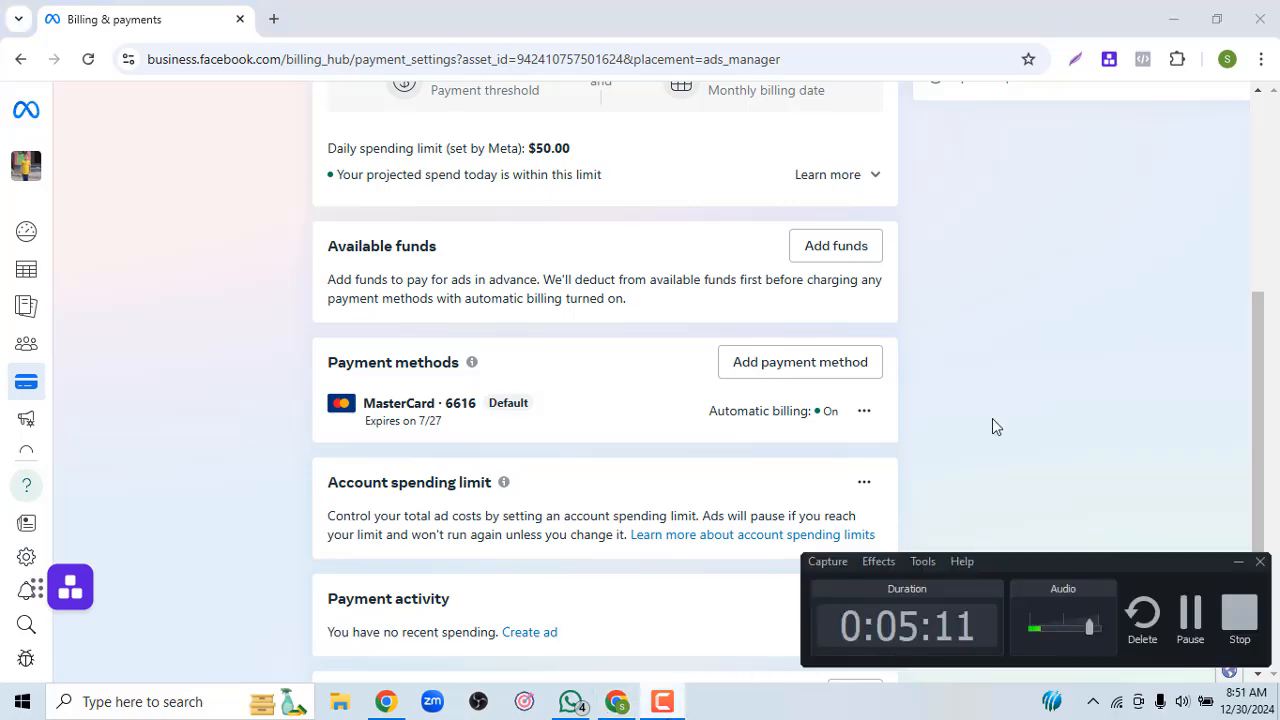